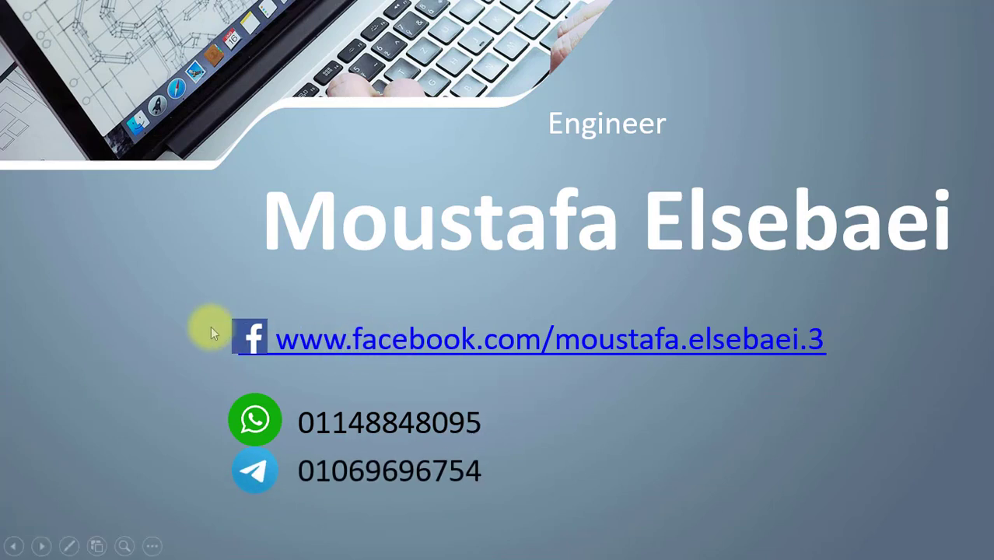
Move the slideshow from the contact slide on to the '1) AutoCAD' slide with the laptop image.
click(182, 318)
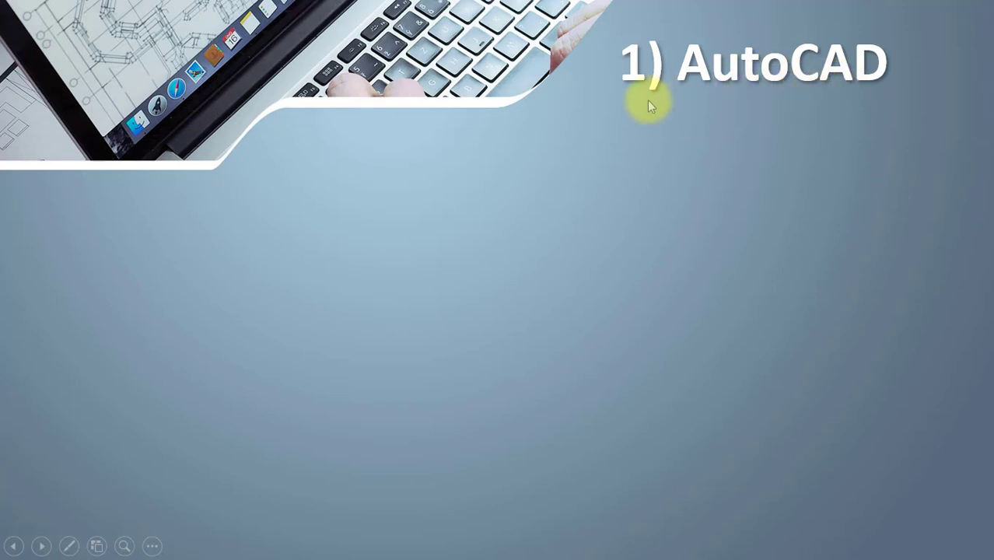
Build the diagram: AutoCAD box, Auto→Autodesk, CAD→Computer Aided Drafting; then advance to Course overview.
click(420, 176)
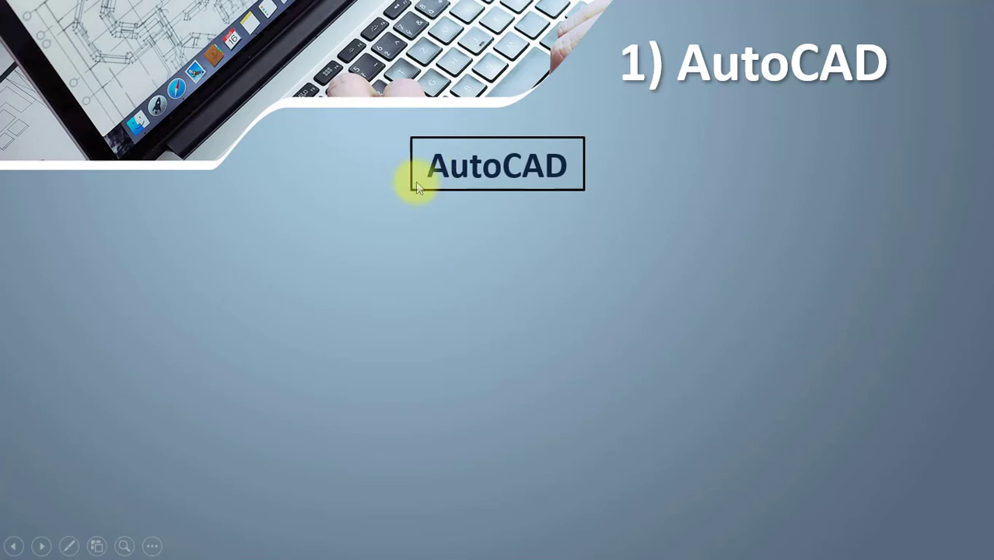
click(461, 178)
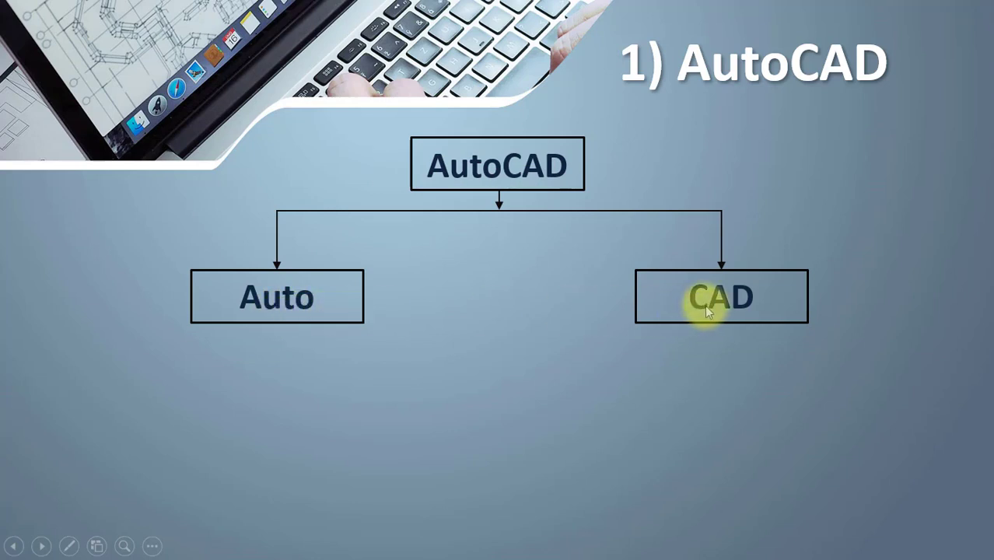
click(278, 325)
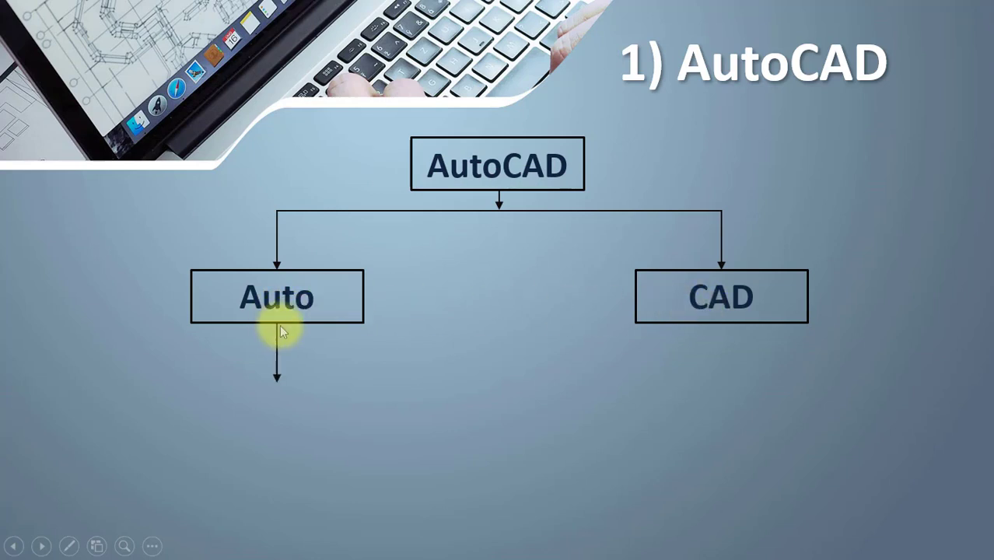
click(276, 357)
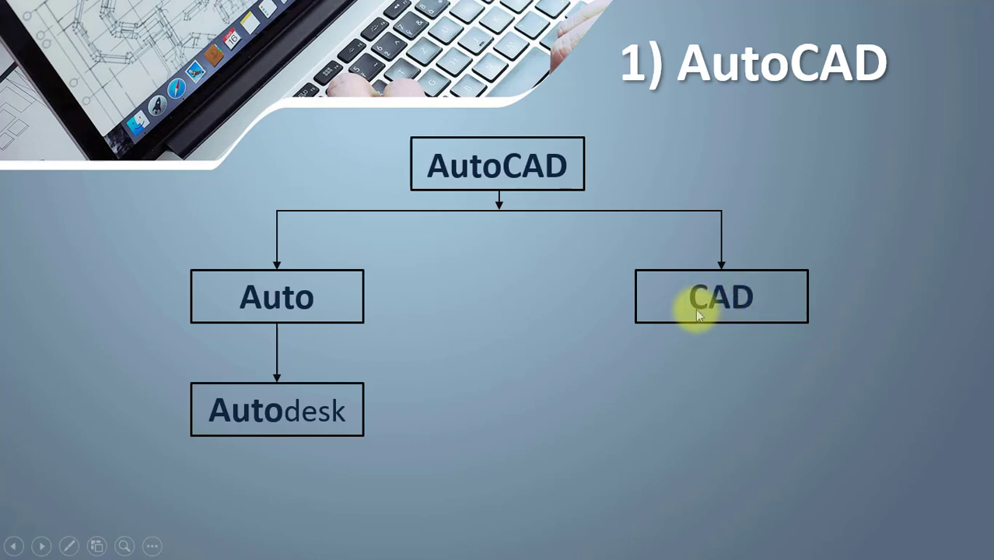
click(695, 308)
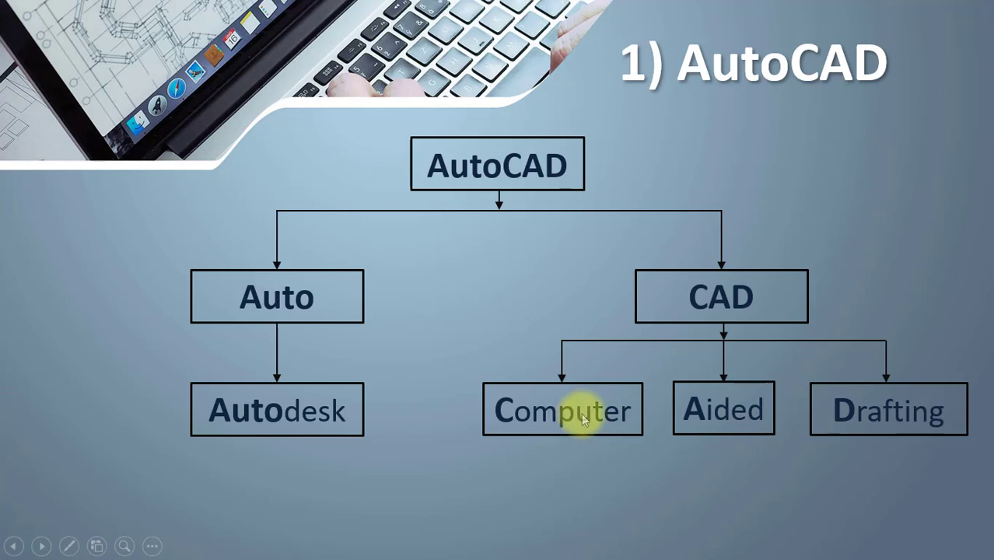
click(429, 286)
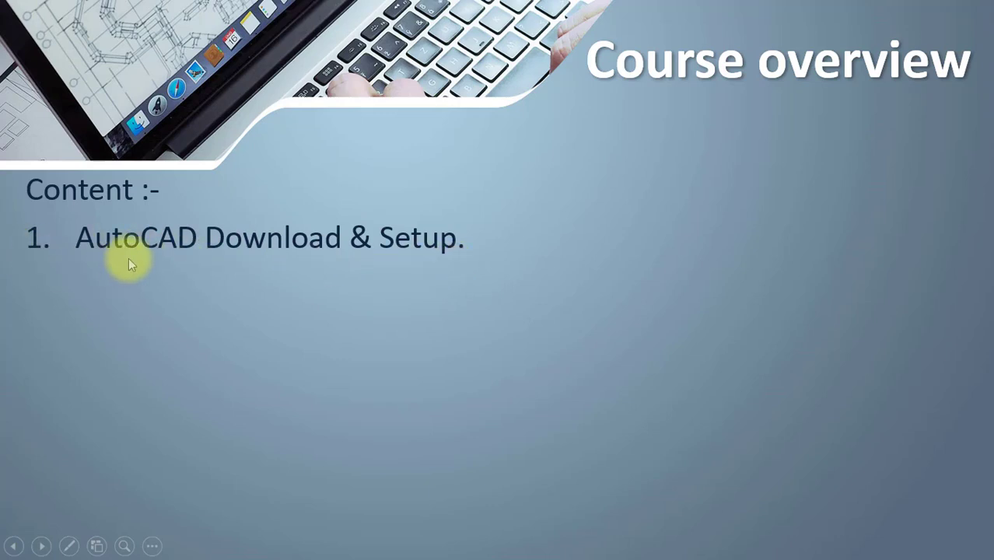
Reveal items 2–7 (AutoCAD Interface through typing styles), then show item 8, Layers and templets.
click(10, 286)
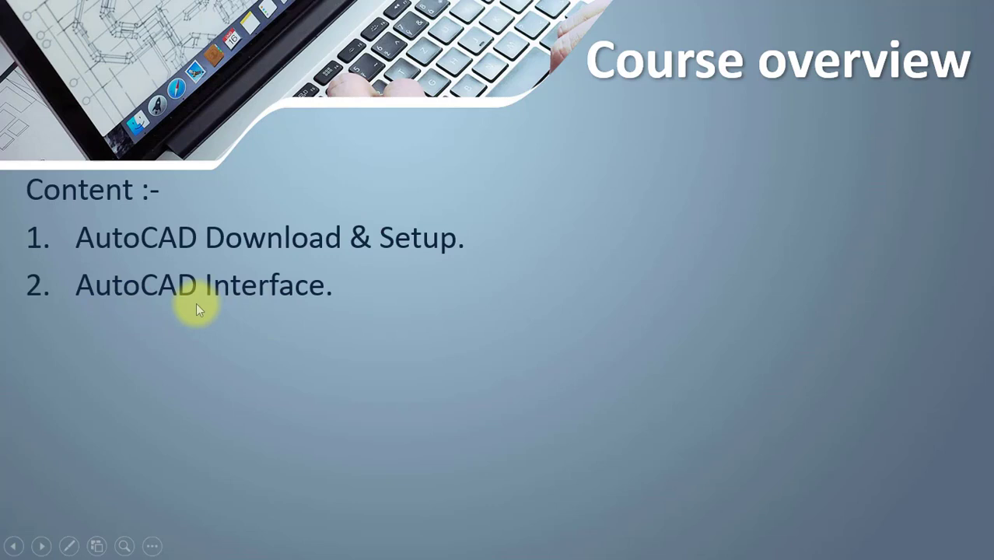
click(12, 307)
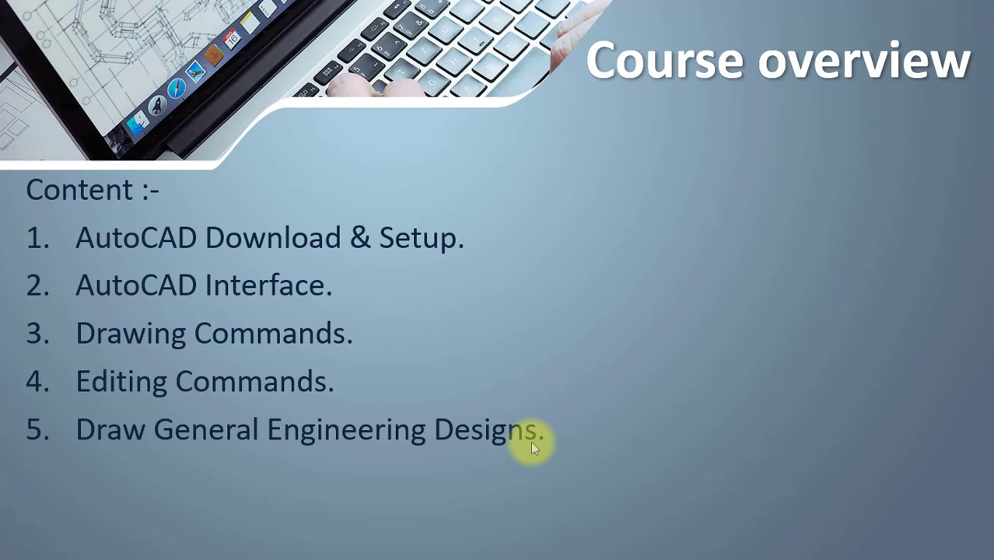
click(249, 433)
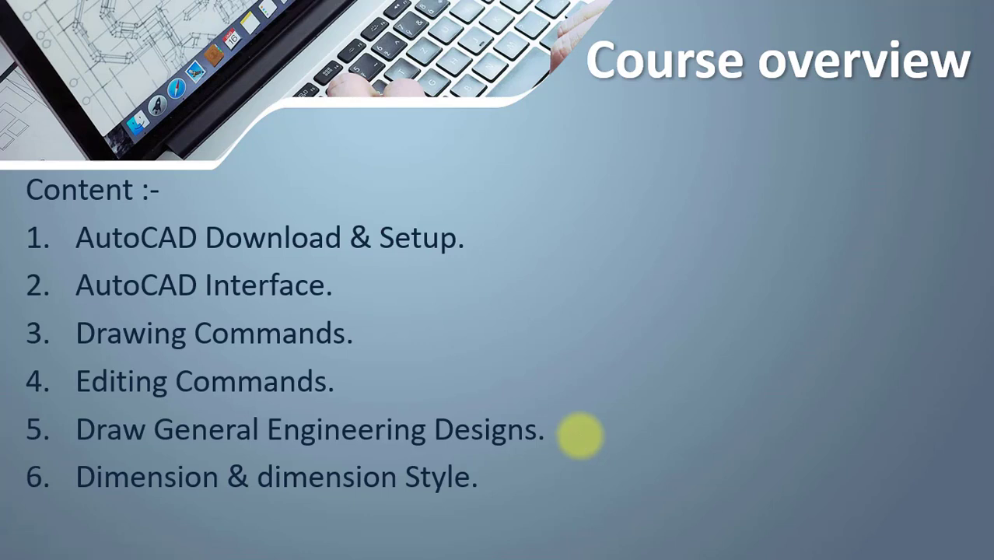
click(670, 277)
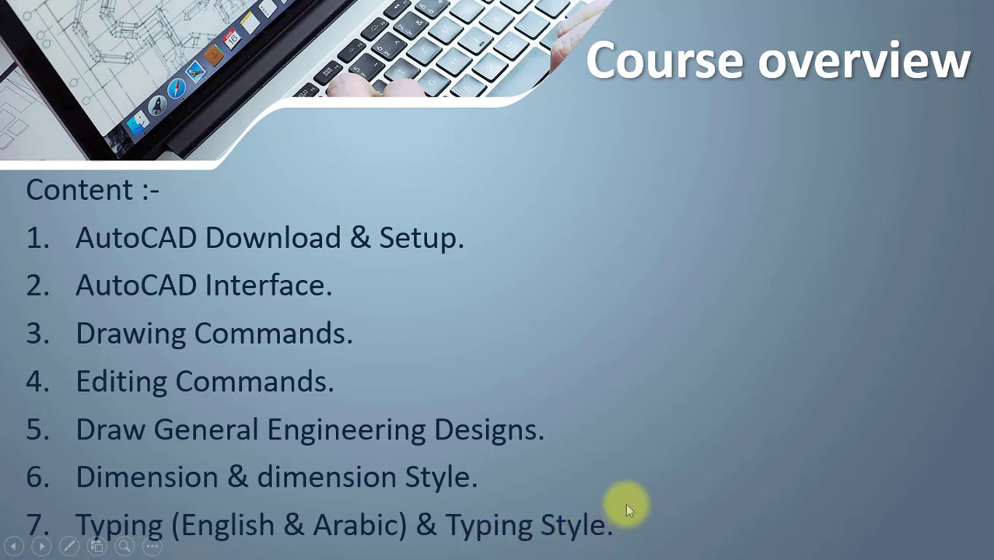
click(619, 434)
click(51, 304)
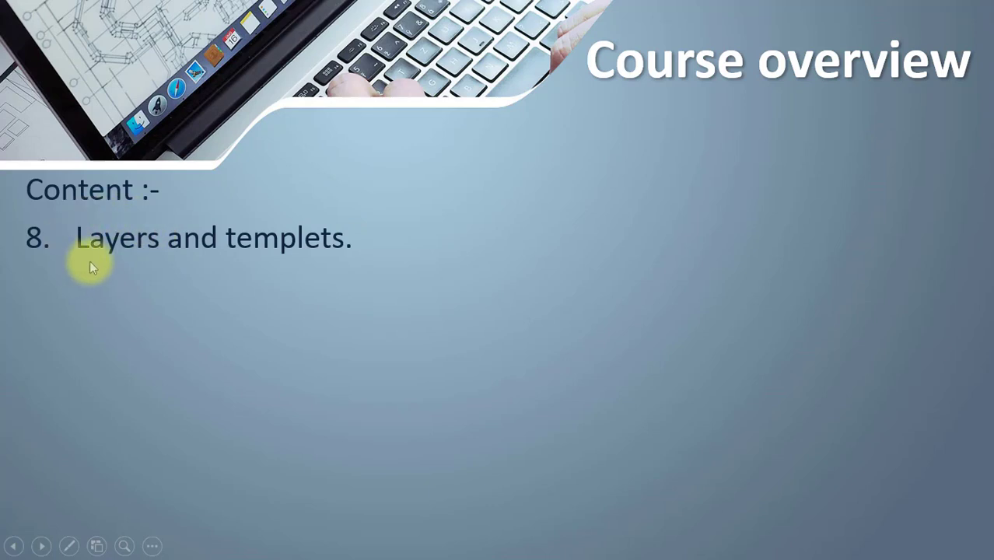
Reveal Blocks, Architecture Drawing, Structural Drawing, Advanced Options & Area Properties, and 14. Printing.
click(32, 276)
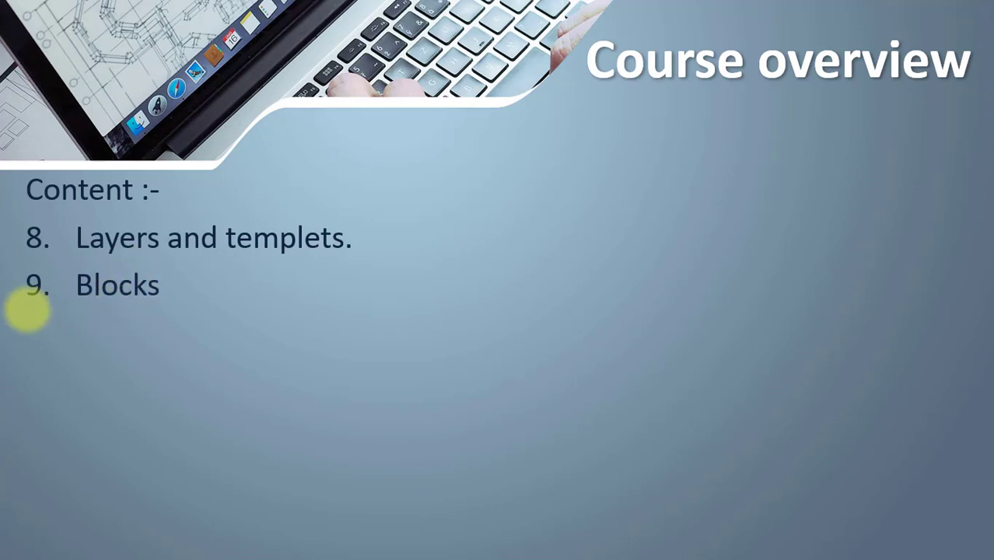
click(94, 302)
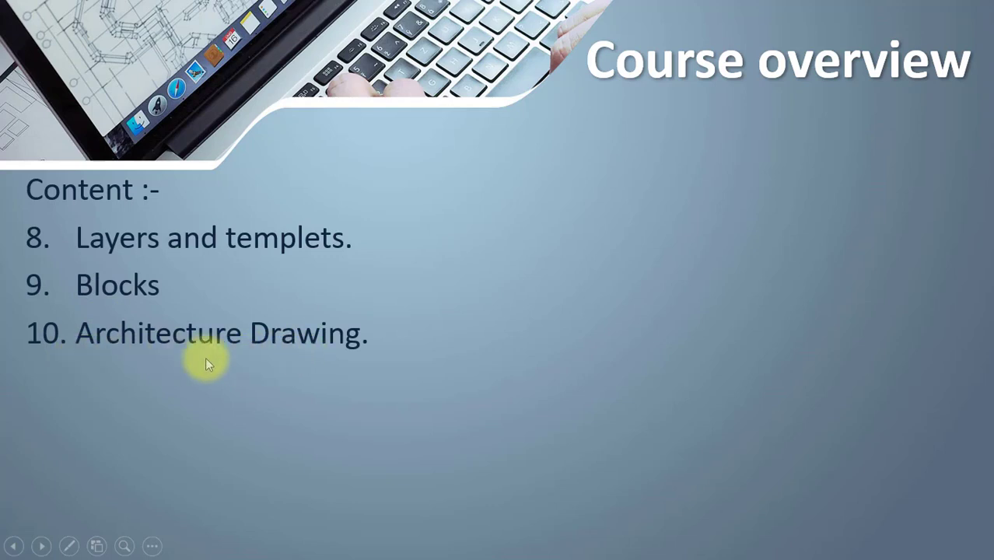
click(171, 367)
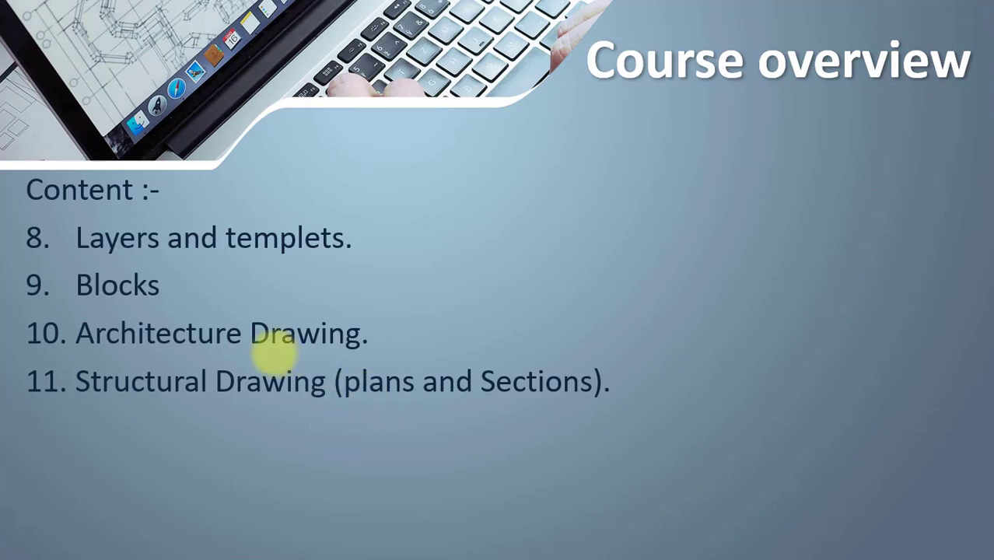
click(134, 415)
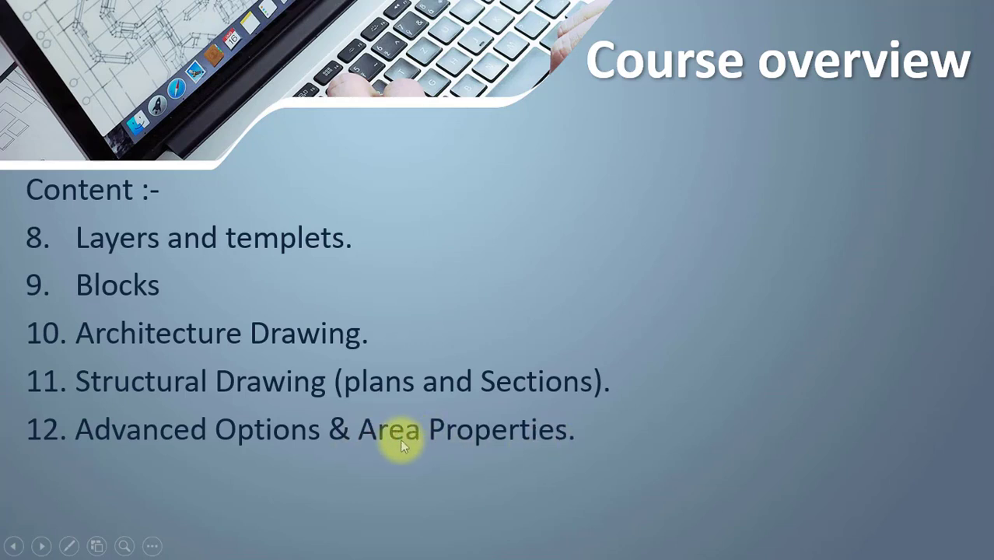
click(70, 432)
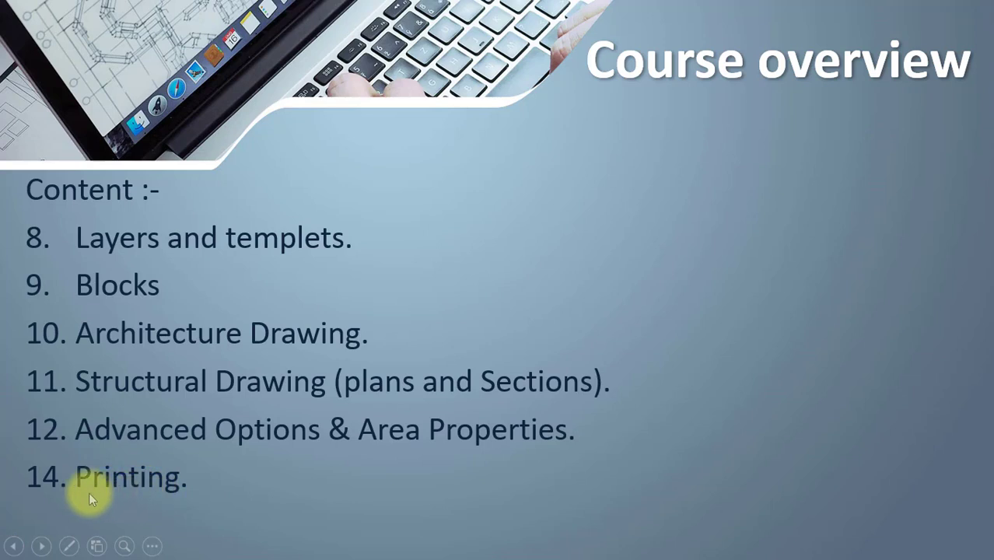
Reveal item 15, Connection between CAD and SAP, then launch AutoCAD 2018 from its desktop shortcut.
click(191, 476)
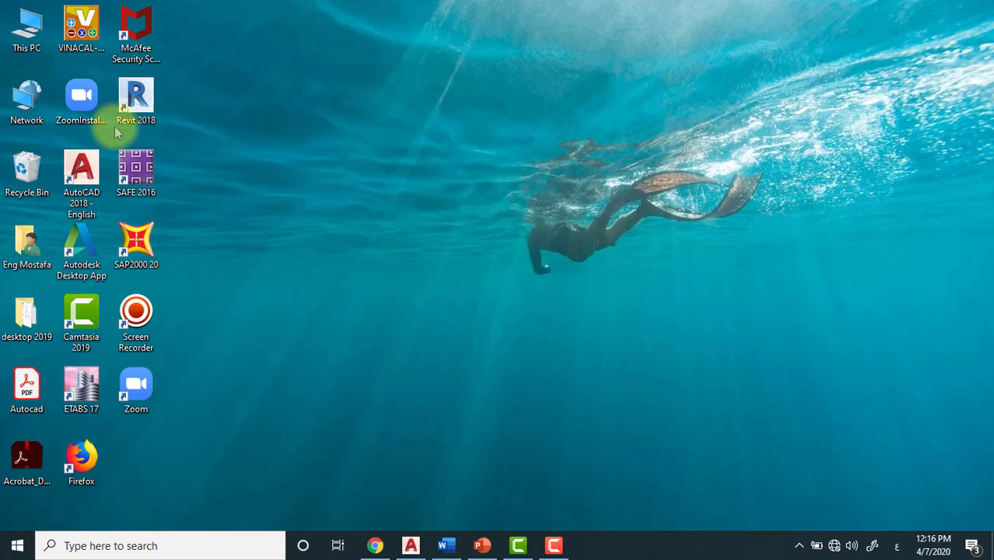
double_click(86, 181)
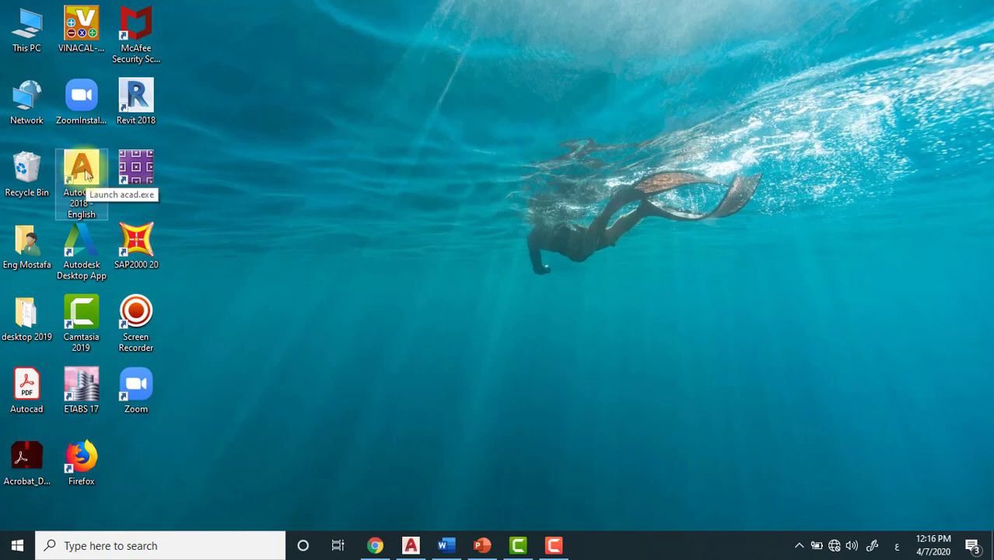
double_click(84, 173)
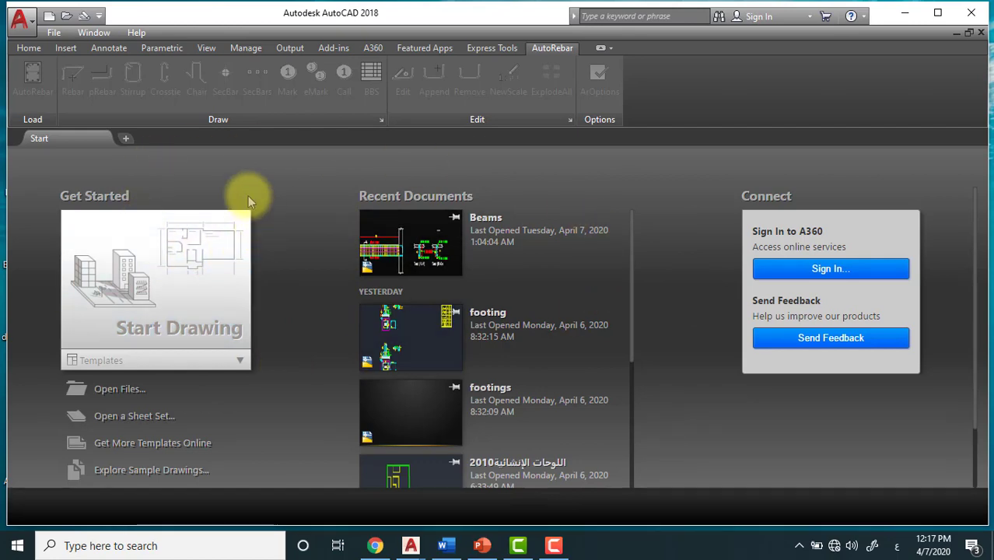
Maximize the AutoCAD window, create blank Drawing1, show the Home tools, and return to Start.
click(937, 13)
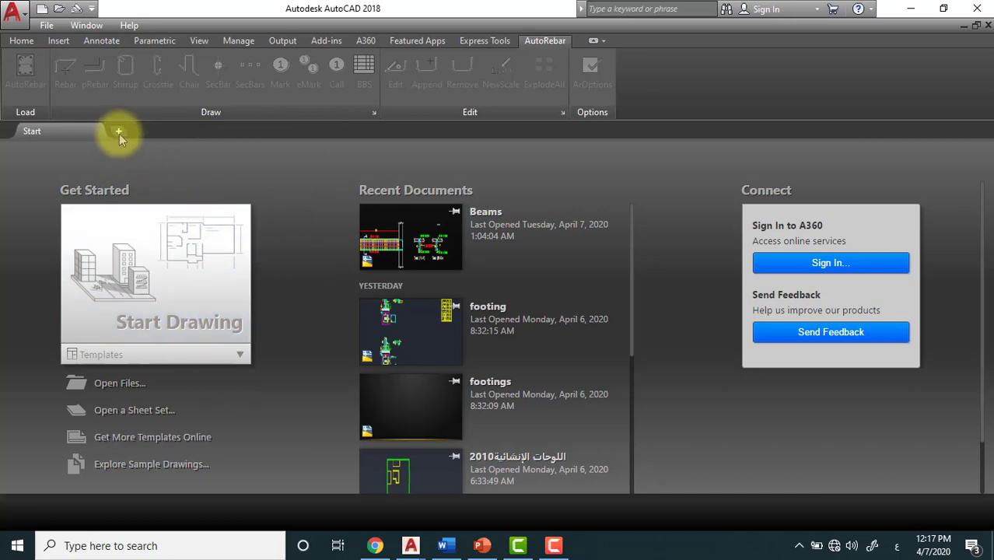
click(119, 132)
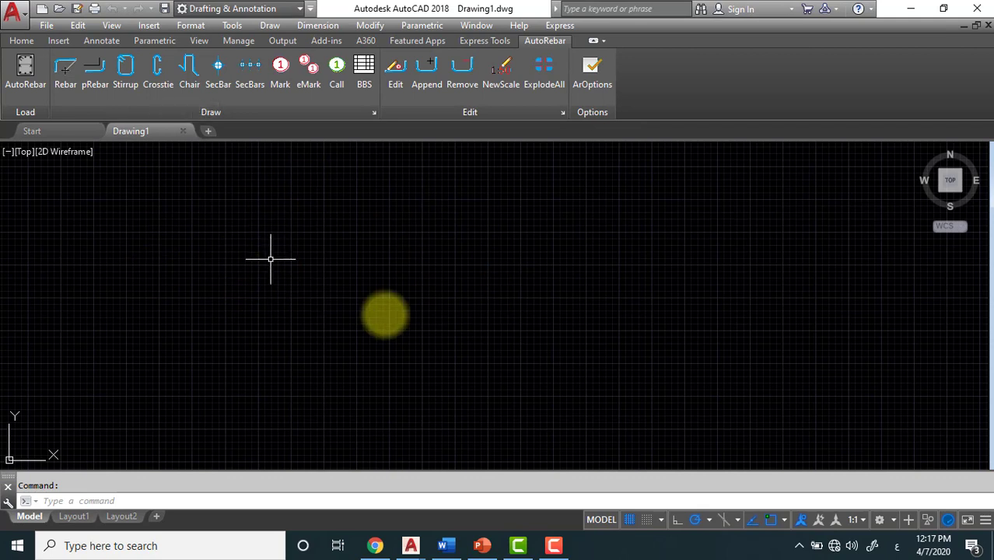
click(21, 41)
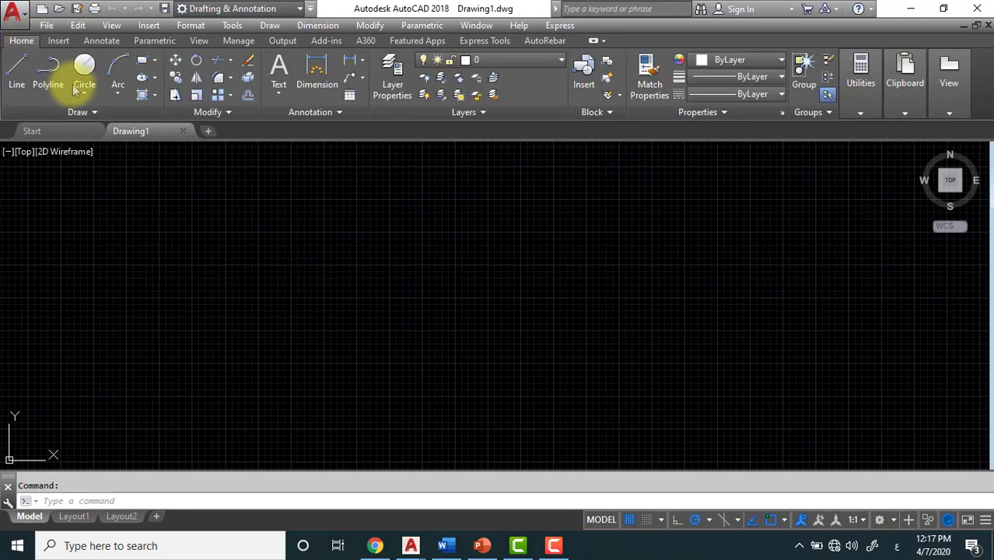
click(49, 134)
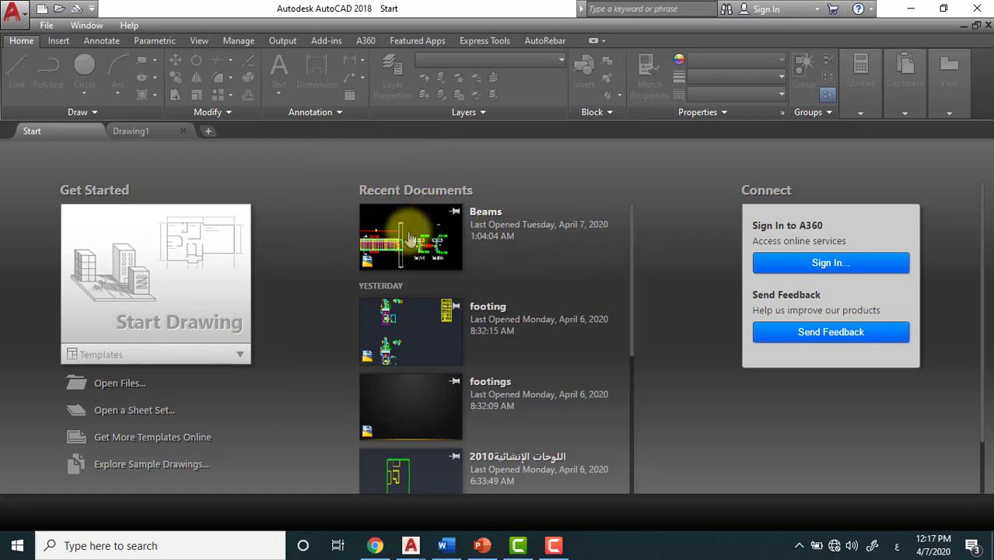
scroll(410, 238, down, 1)
scroll(408, 233, down, 2)
scroll(406, 227, down, 2)
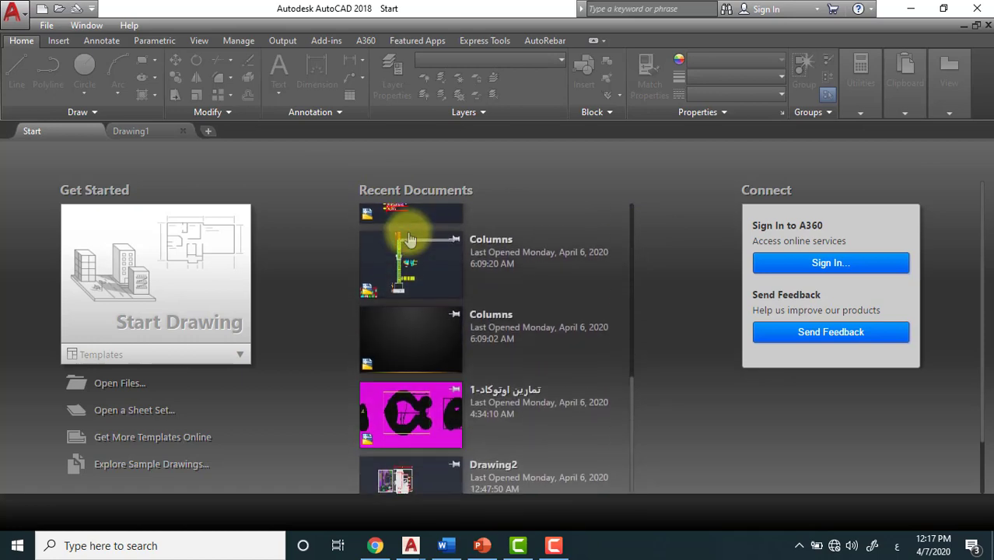
scroll(420, 299, down, 2)
scroll(423, 333, up, 1)
scroll(424, 333, up, 2)
scroll(415, 327, up, 2)
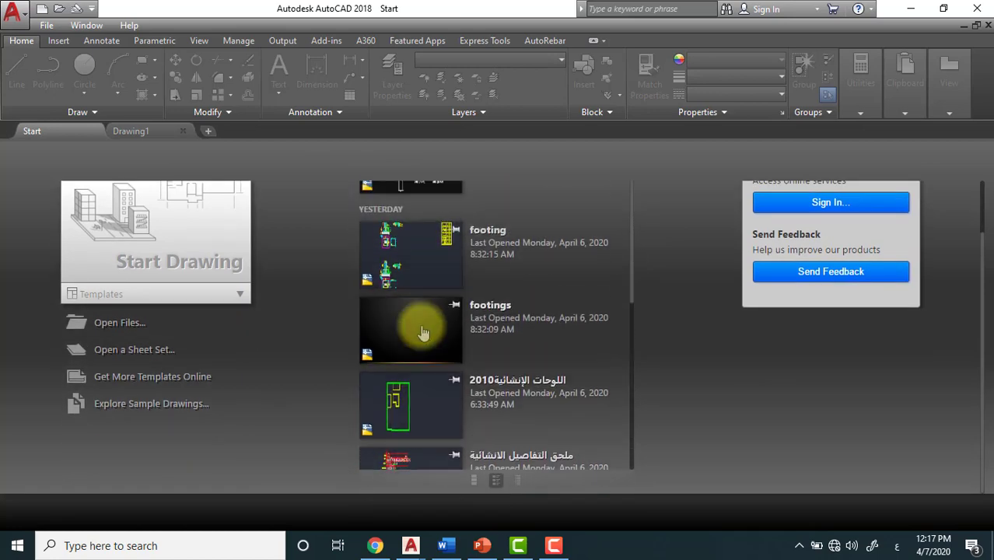
scroll(416, 323, up, 2)
scroll(420, 225, down, 5)
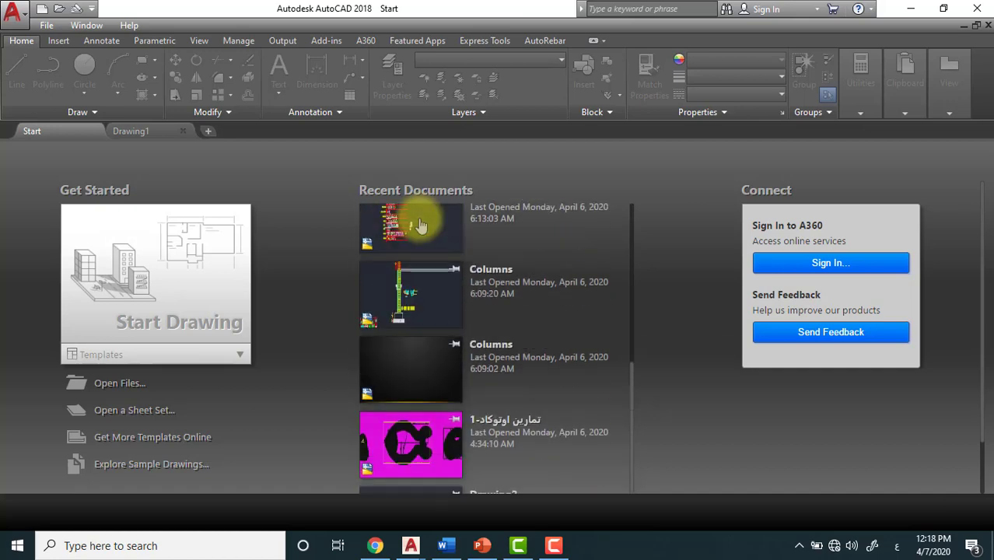
scroll(420, 225, down, 2)
scroll(420, 225, up, 3)
scroll(420, 225, up, 4)
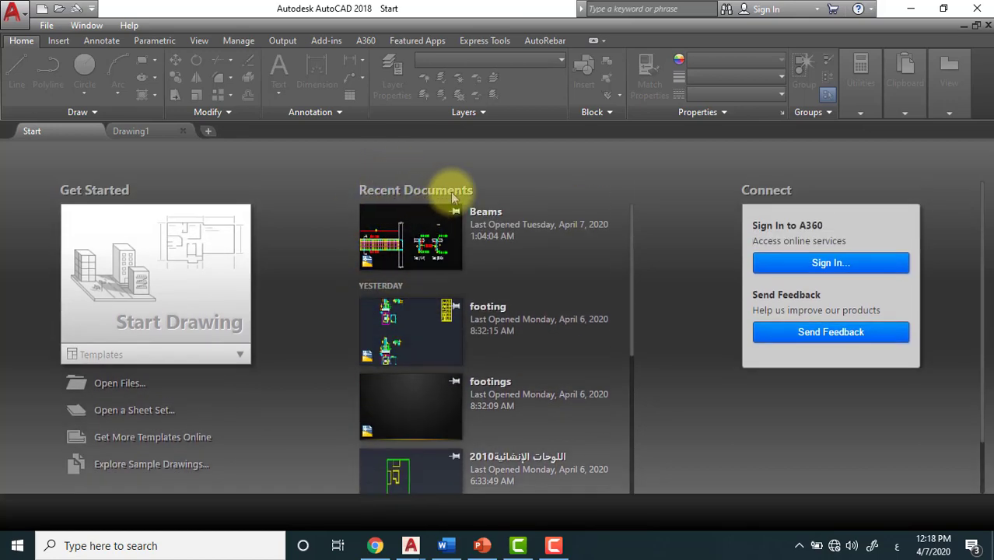
Open Beams from Recent Documents, show AutoRebar tools, and pan to labels like 3Φ12 N=3 L=9604.
click(406, 241)
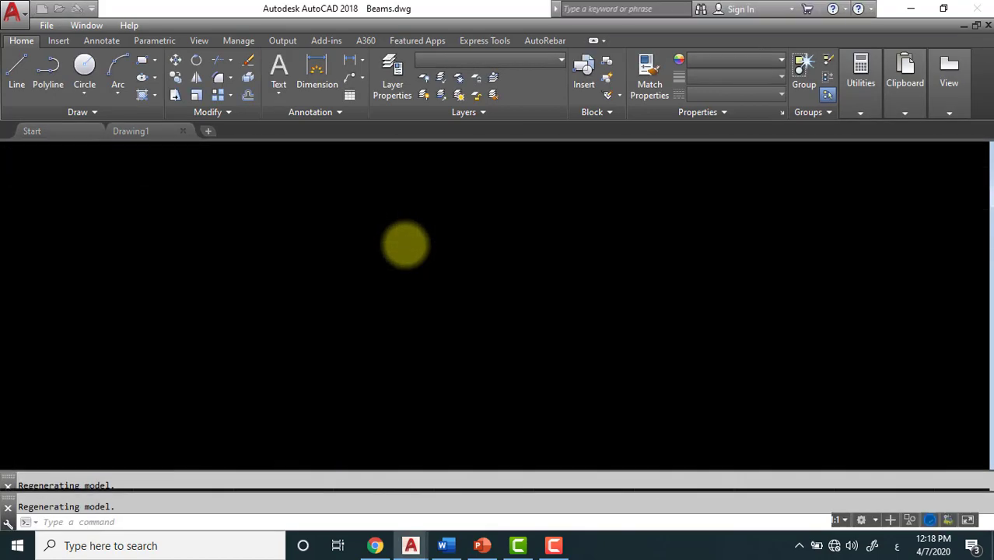
click(548, 42)
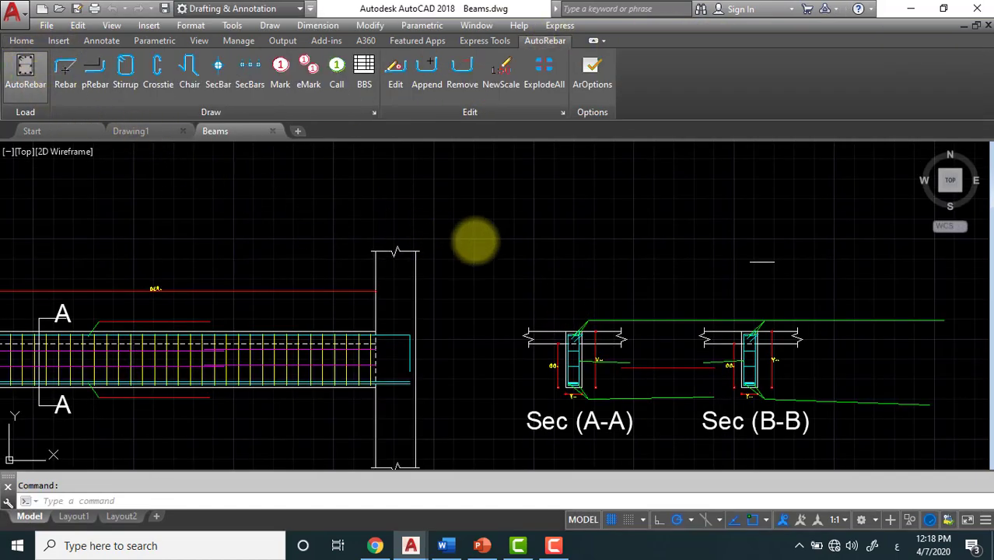
middle_drag(528, 294, 497, 241)
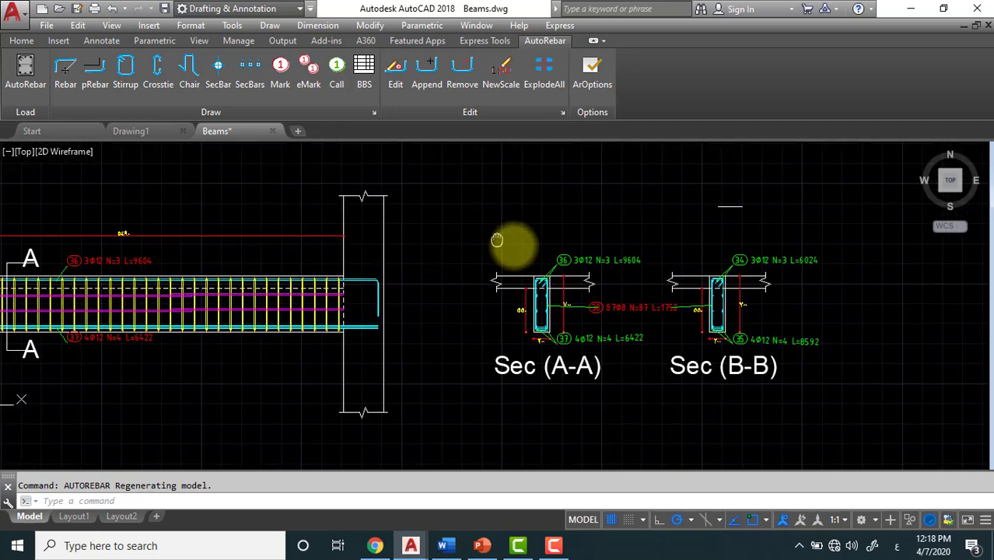
Close the Beams drawing without saving its changes.
click(62, 132)
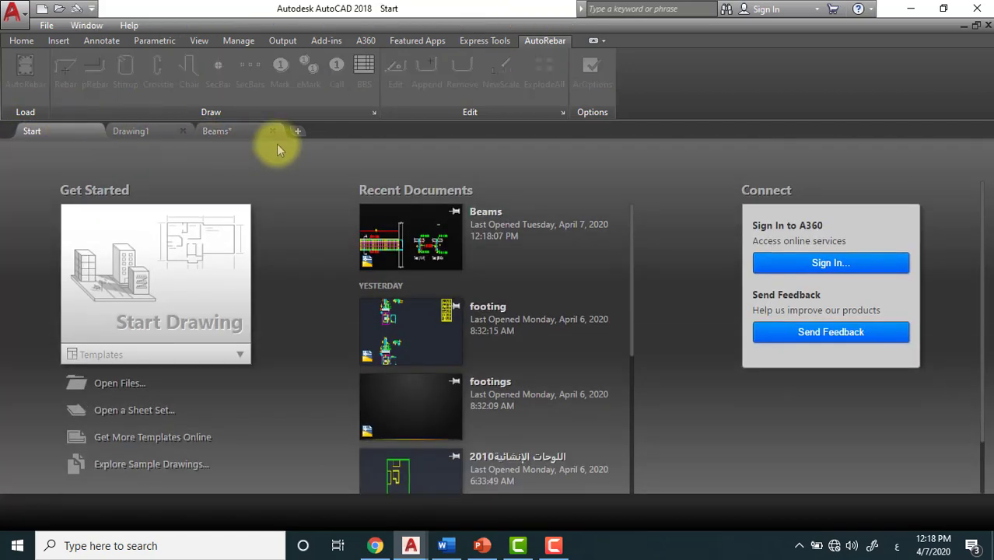
click(272, 131)
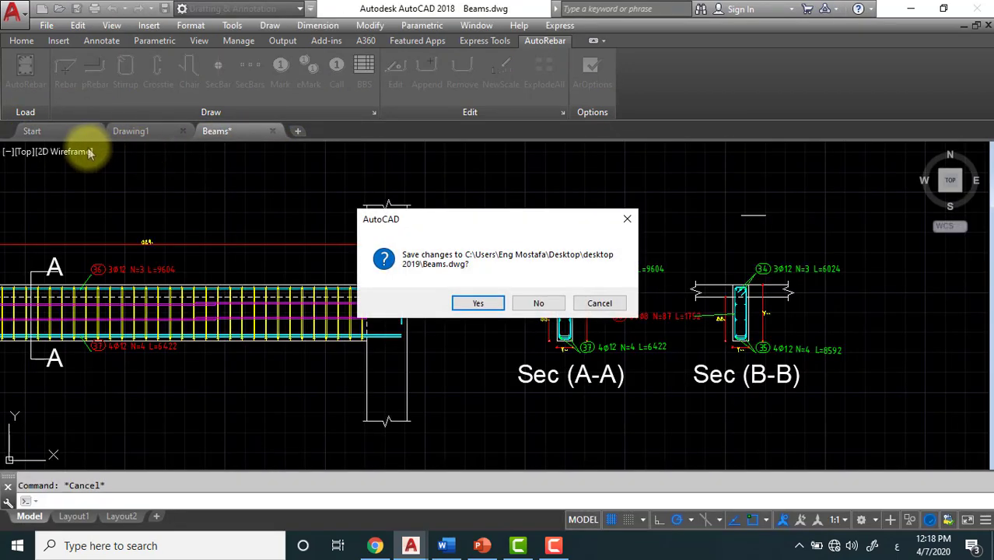
click(536, 304)
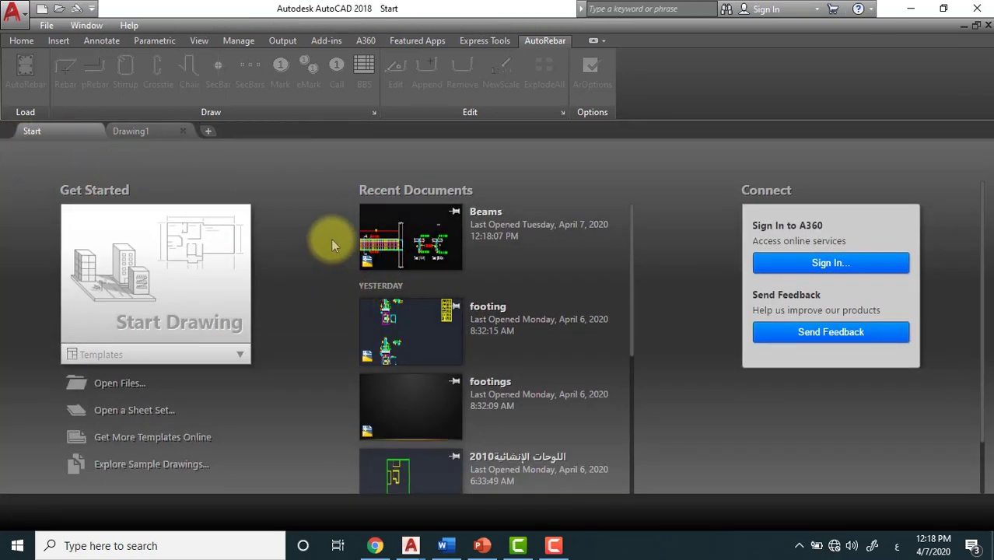
Close Drawing1 and start a fresh blank Drawing2.
click(176, 133)
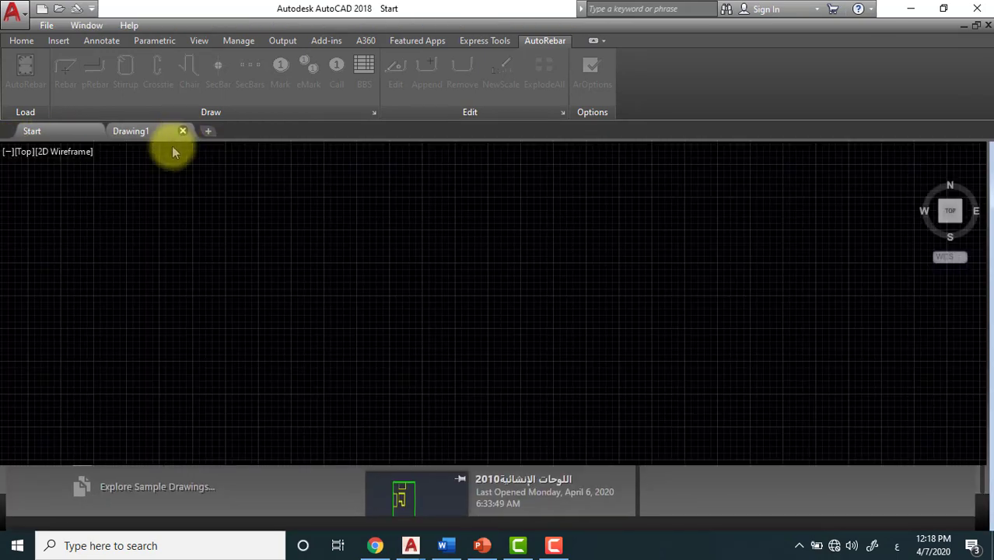
click(183, 131)
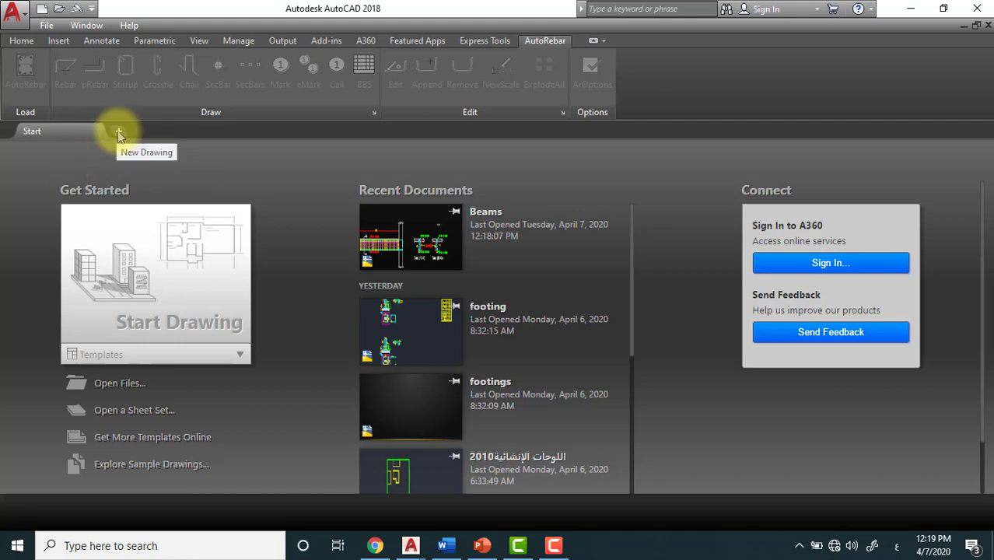
click(119, 133)
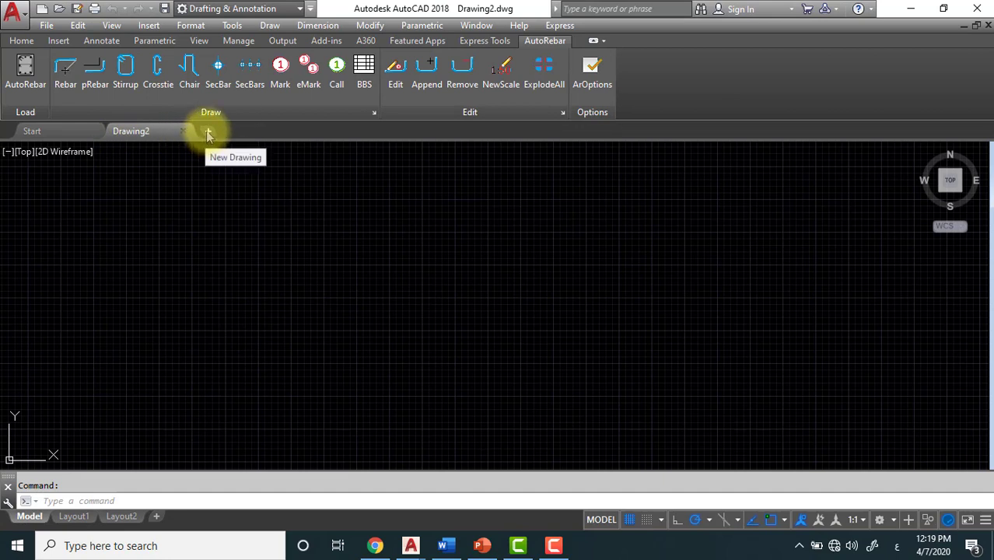
Create three more blank drawings: Drawing3, Drawing4 and Drawing5.
click(209, 134)
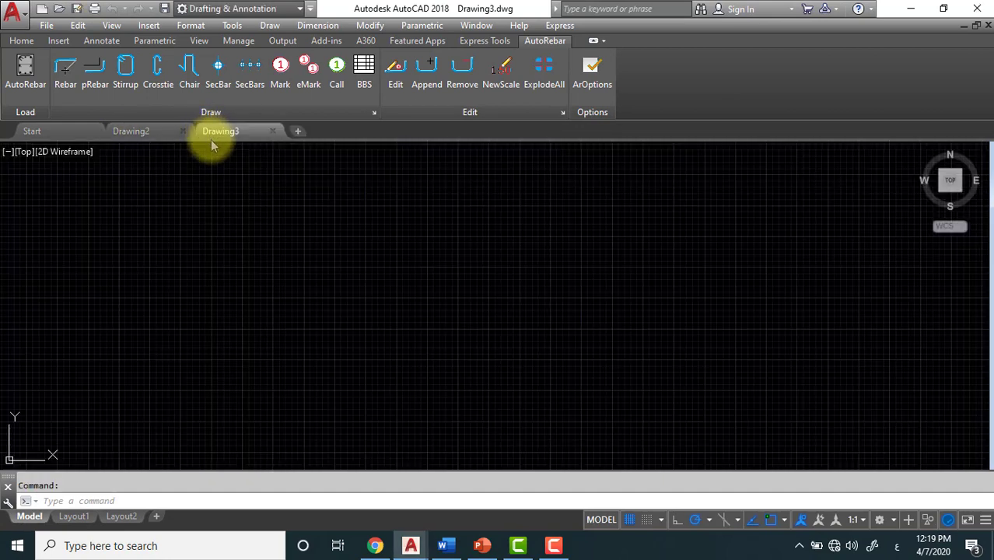
click(298, 132)
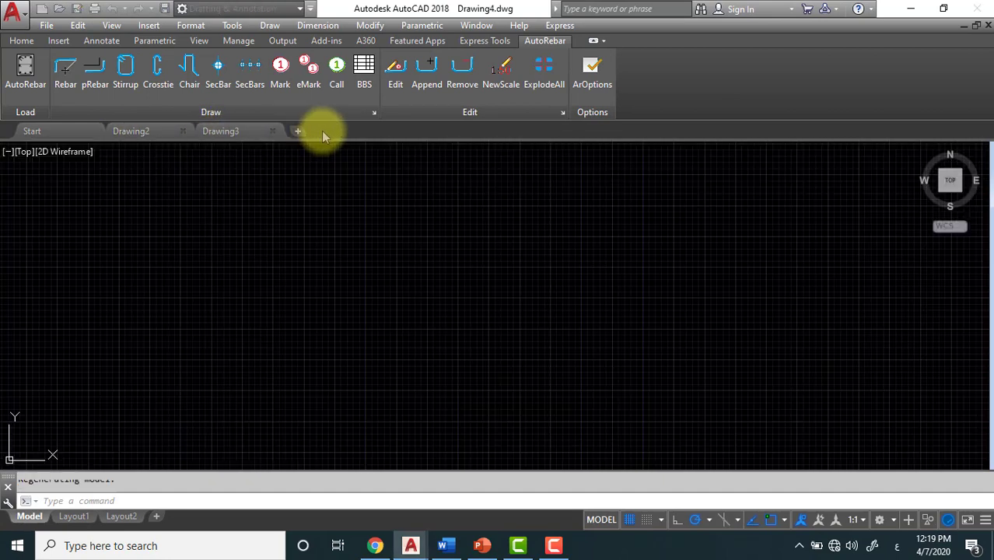
click(390, 133)
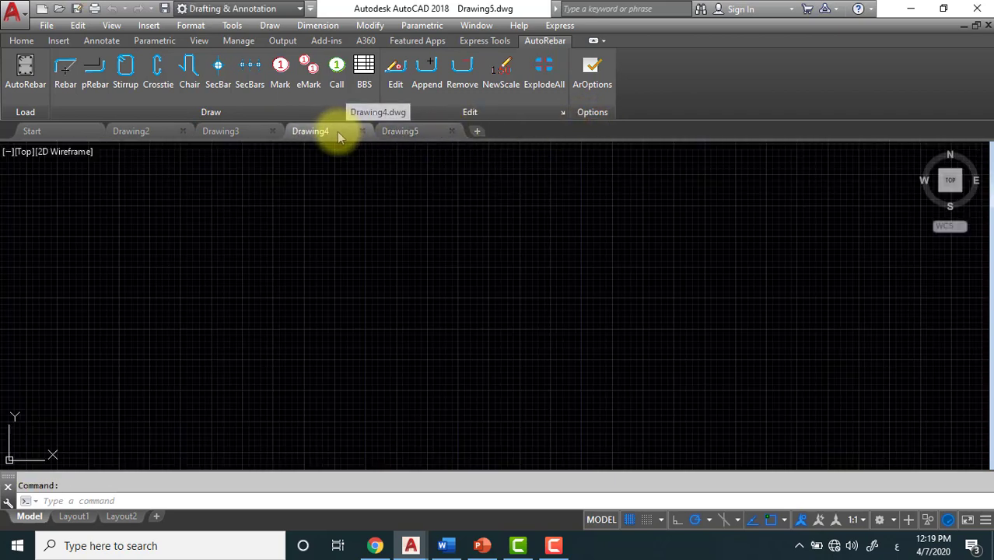
Flip between Drawing3, Drawing2 and Drawing5, ending back on Drawing2.
click(225, 132)
click(154, 137)
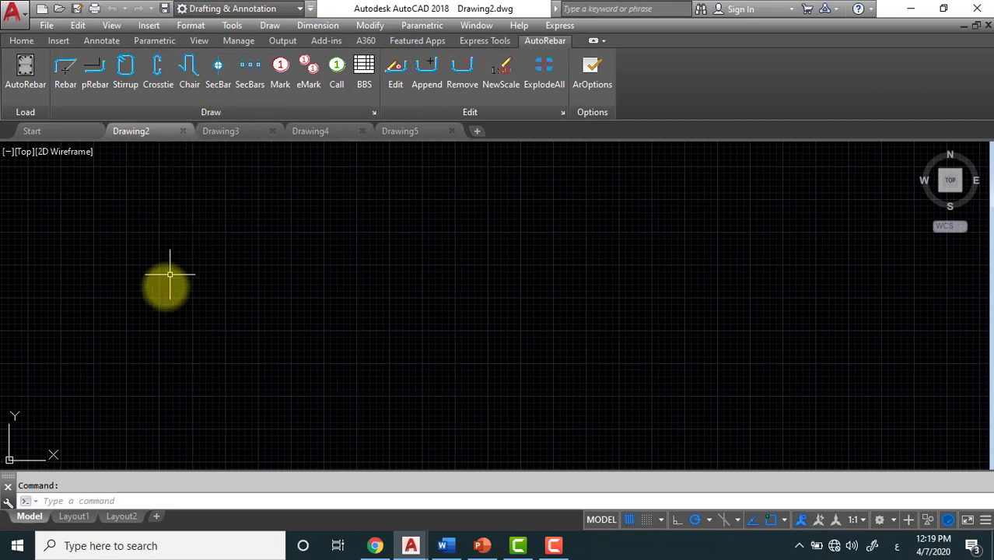
click(400, 131)
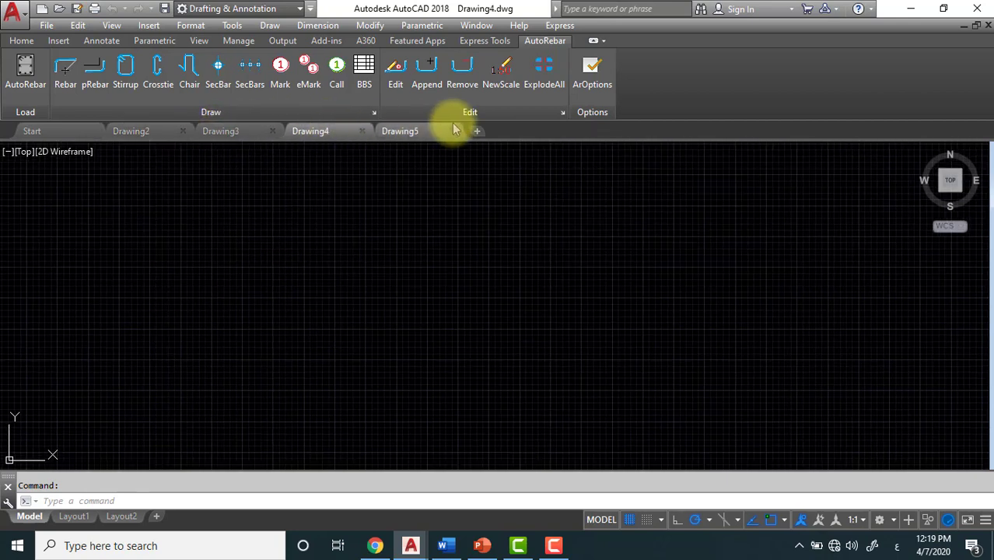
click(146, 133)
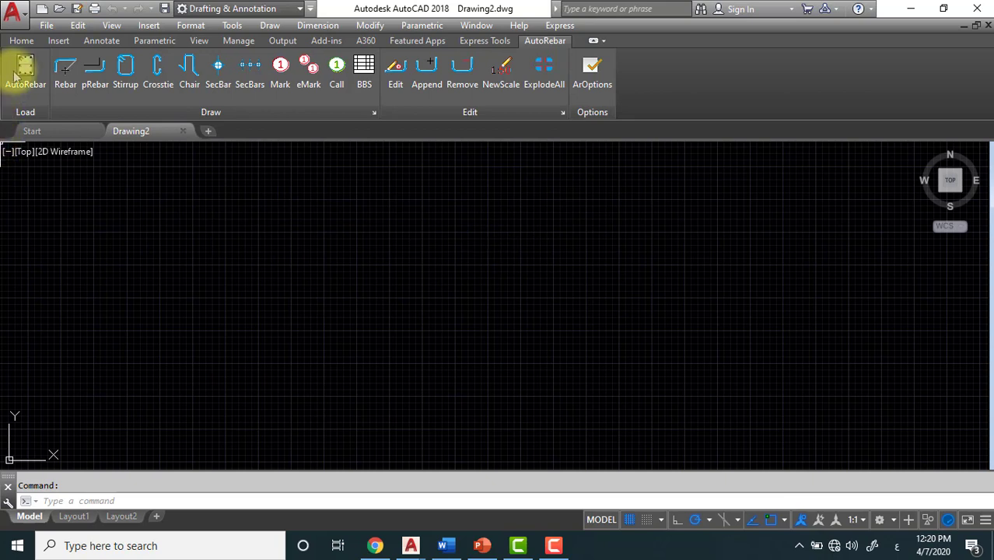
Show the Home tab tools, reopen Beams from the Start page, then close Beams again.
click(22, 43)
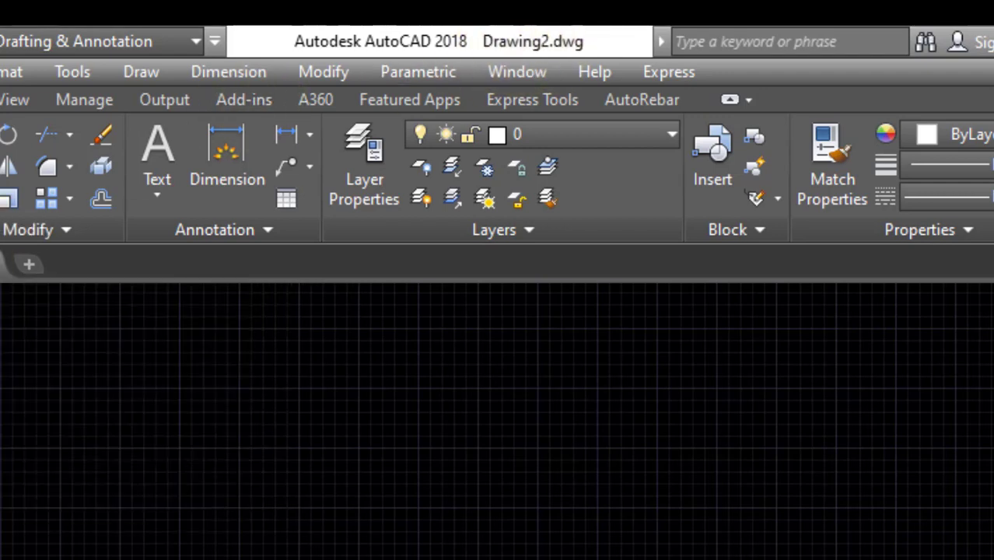
click(2, 264)
click(361, 455)
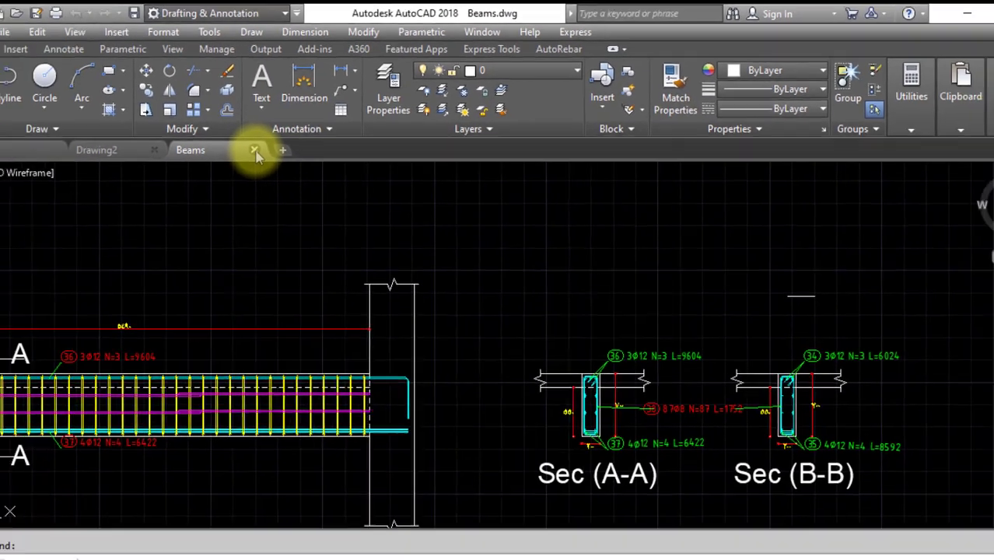
click(257, 132)
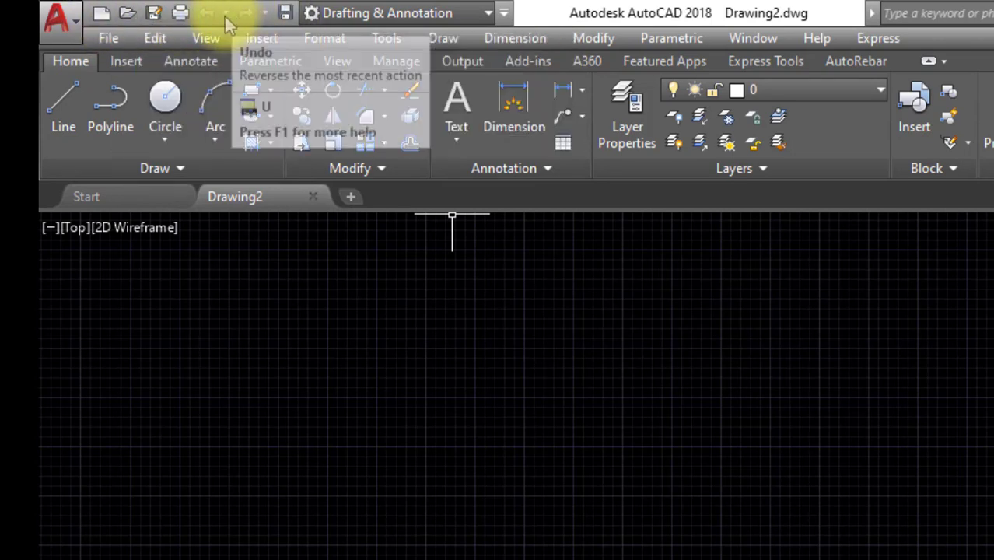
Remove the Workspace switcher and Save from the Quick Access Toolbar.
click(504, 14)
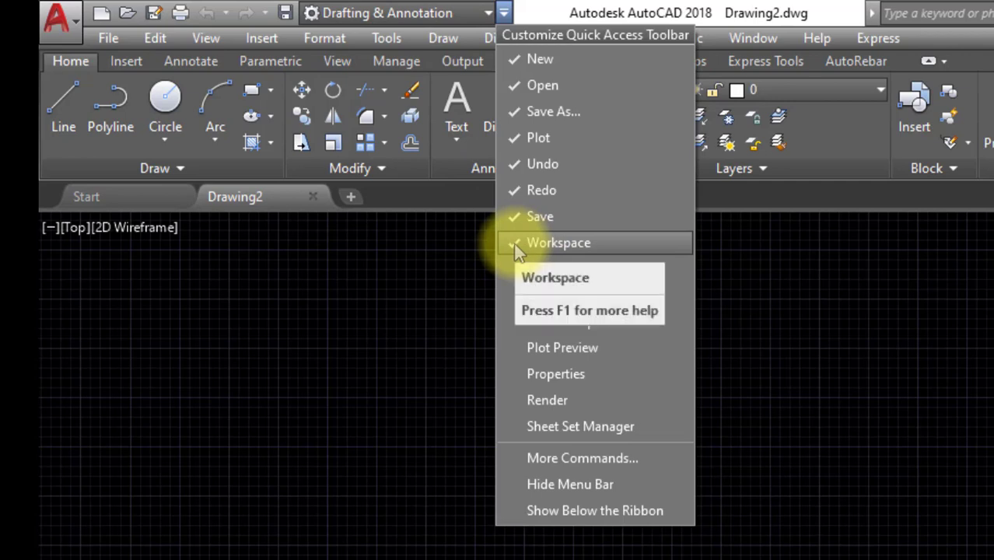
click(509, 244)
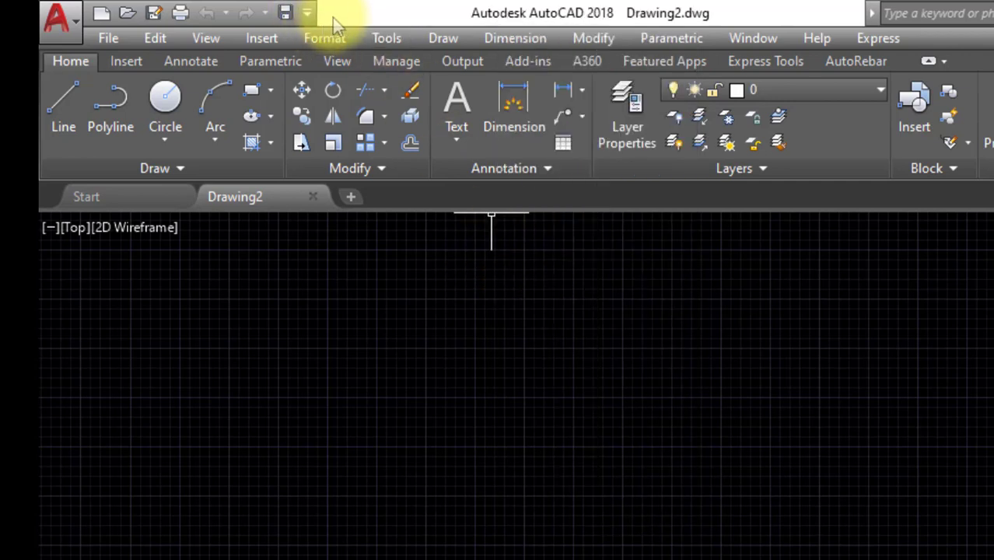
click(308, 13)
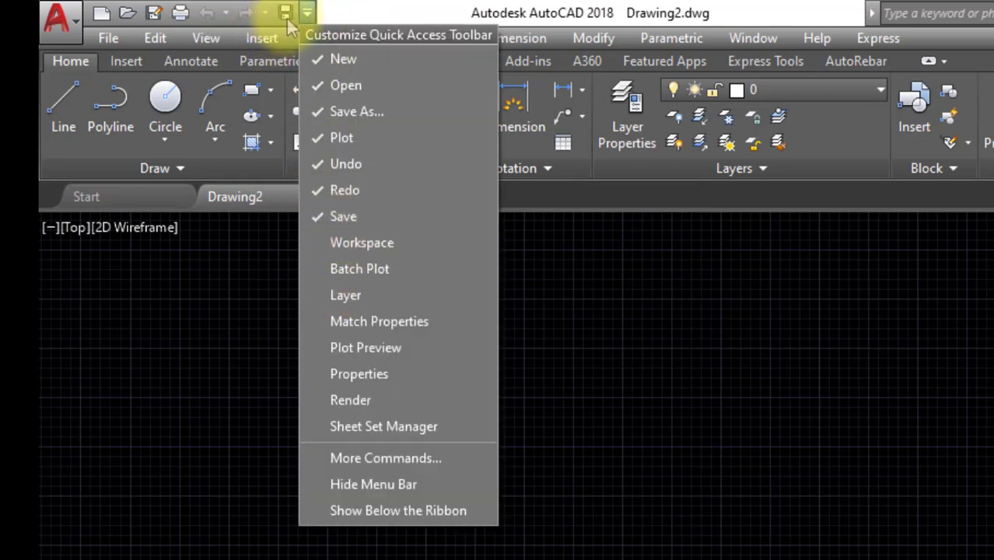
click(323, 217)
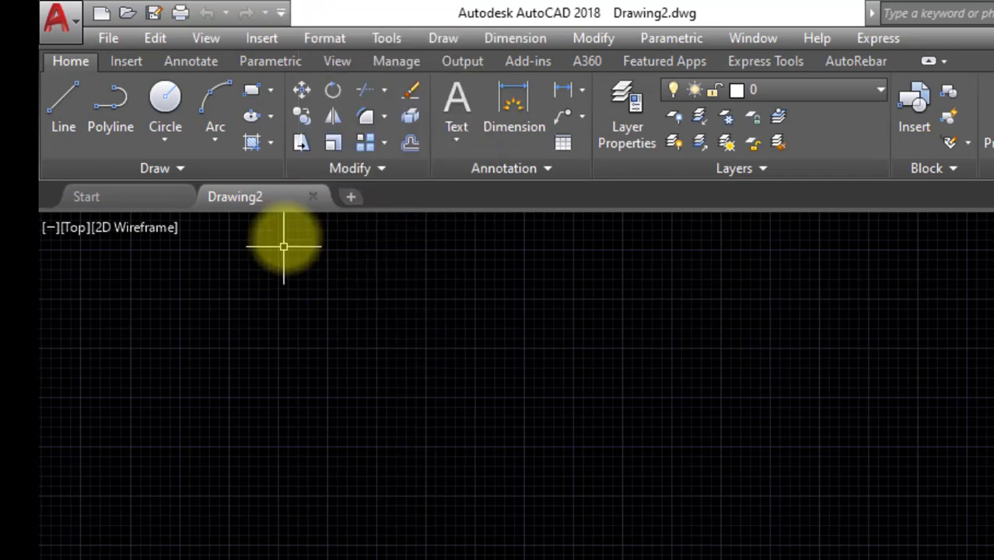
Add Save and the Workspace switcher back to the Quick Access Toolbar.
click(280, 13)
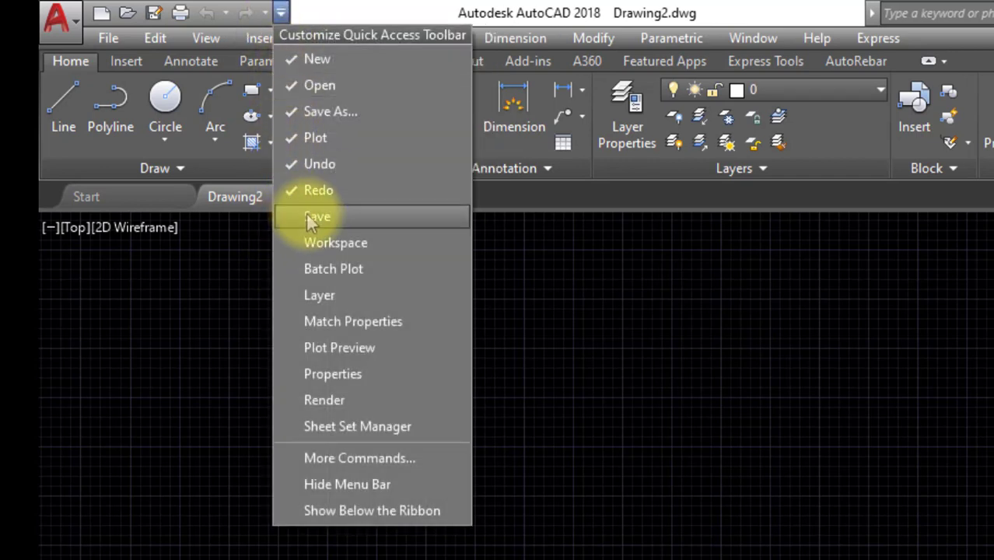
click(305, 216)
click(307, 13)
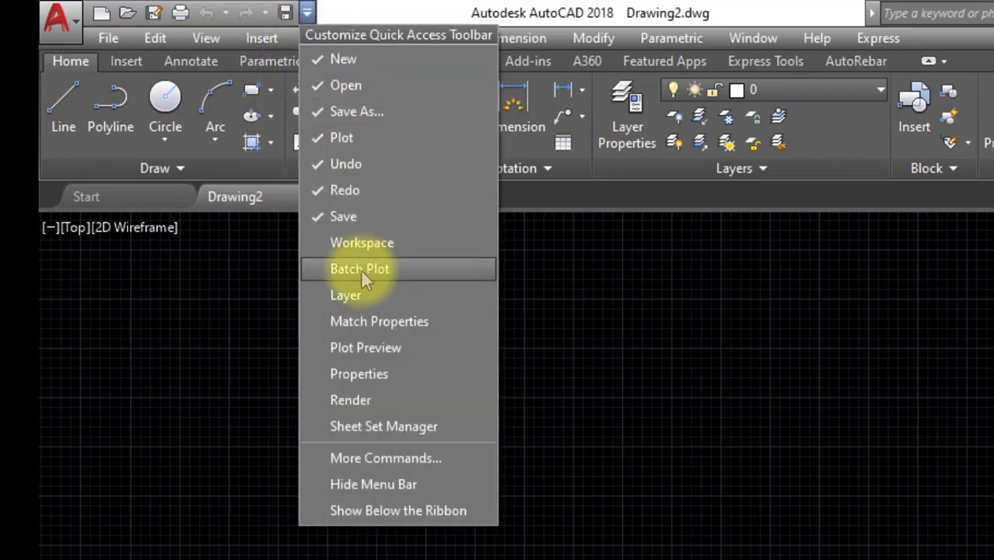
click(365, 247)
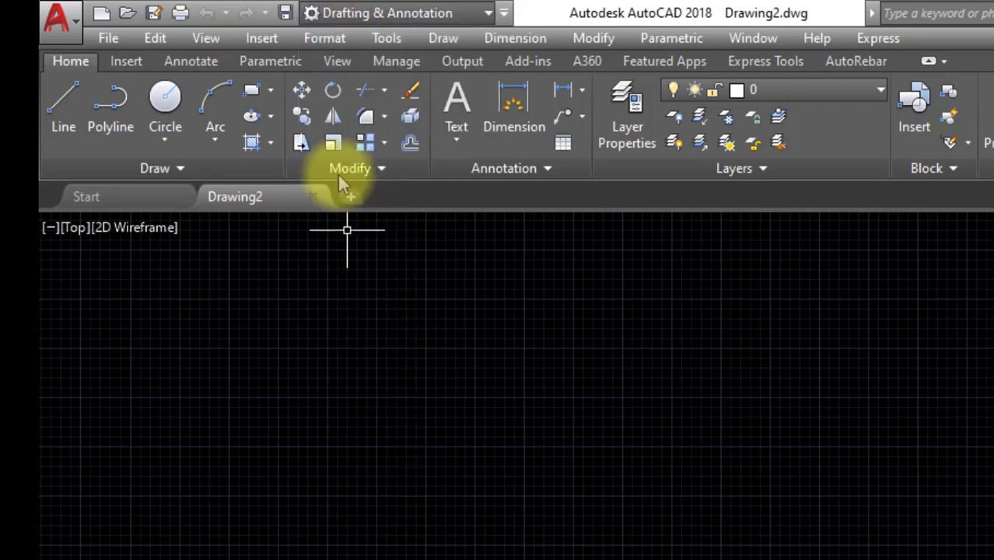
click(503, 13)
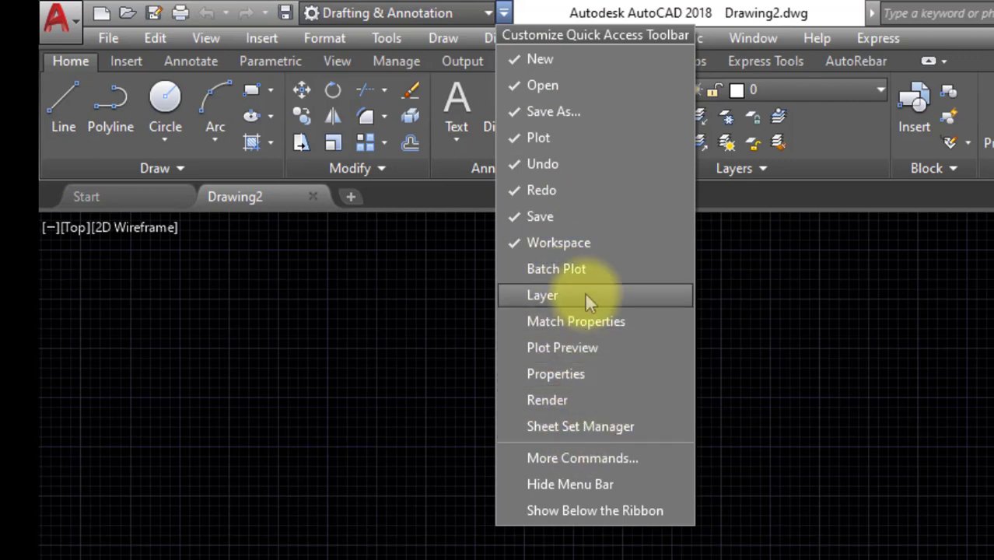
Switch to the AutoCAD Classic workspace and close its floating toolbar.
click(504, 13)
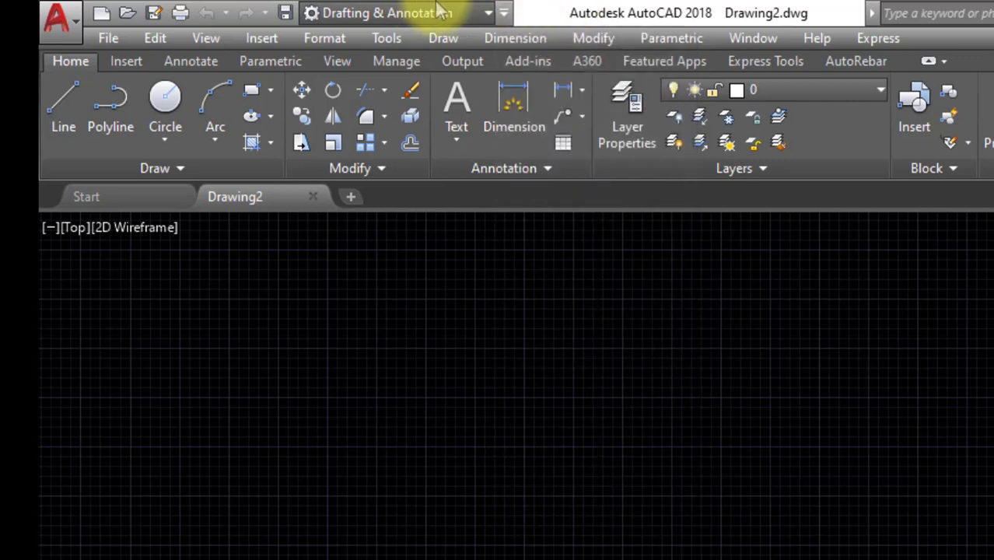
click(485, 16)
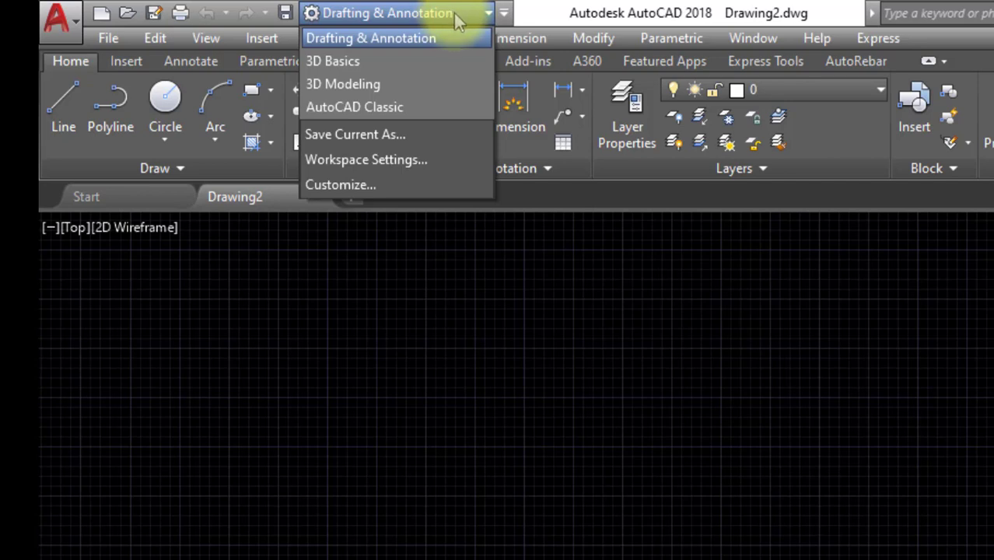
click(614, 11)
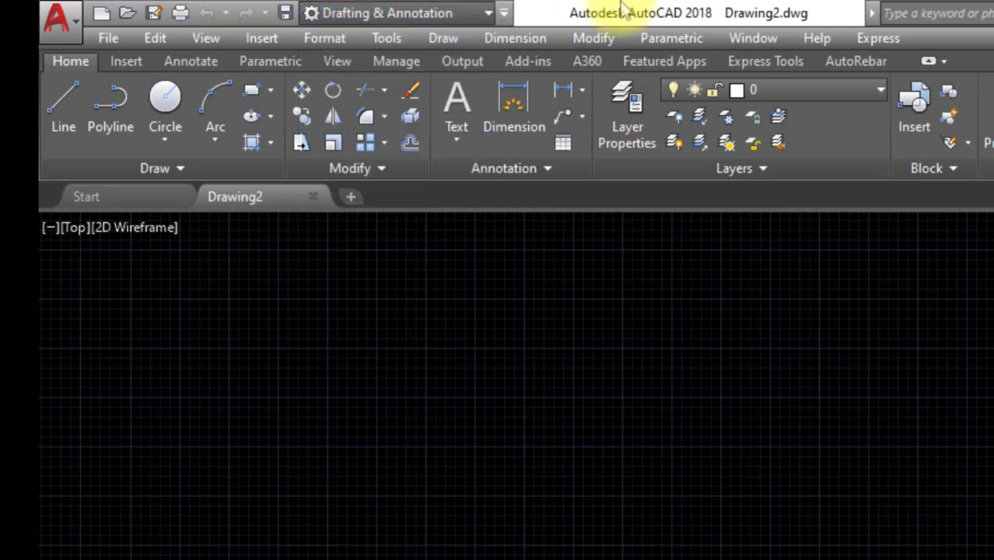
click(464, 14)
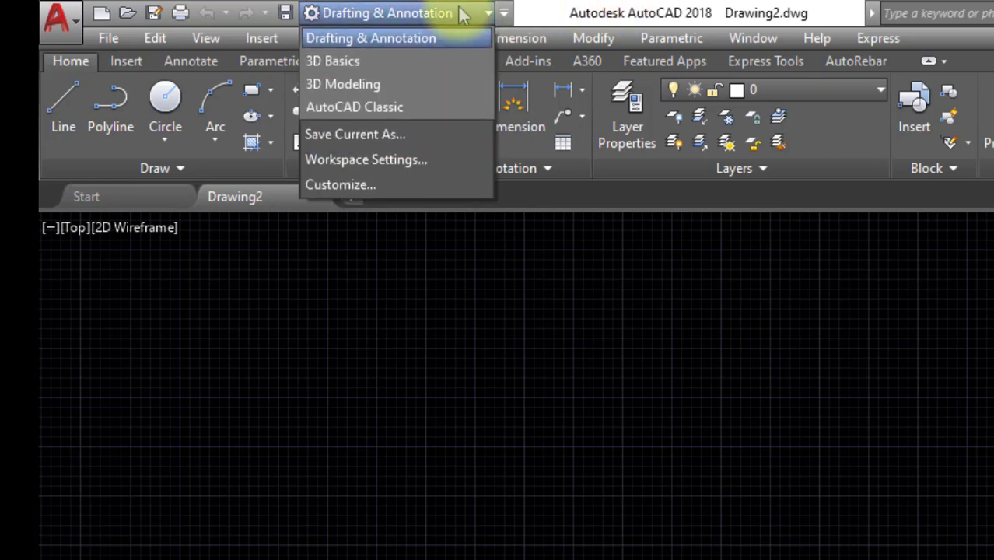
click(423, 107)
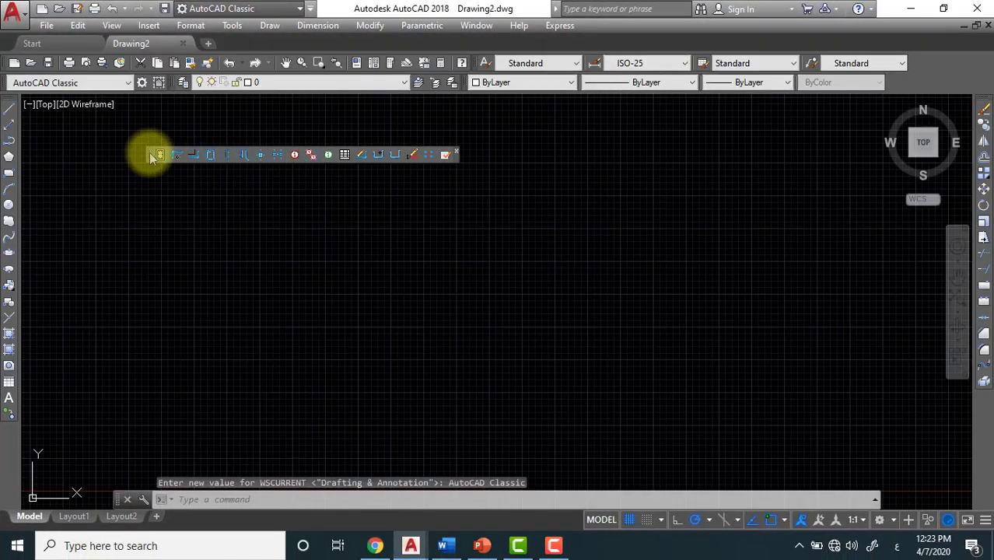
drag(152, 155, 152, 111)
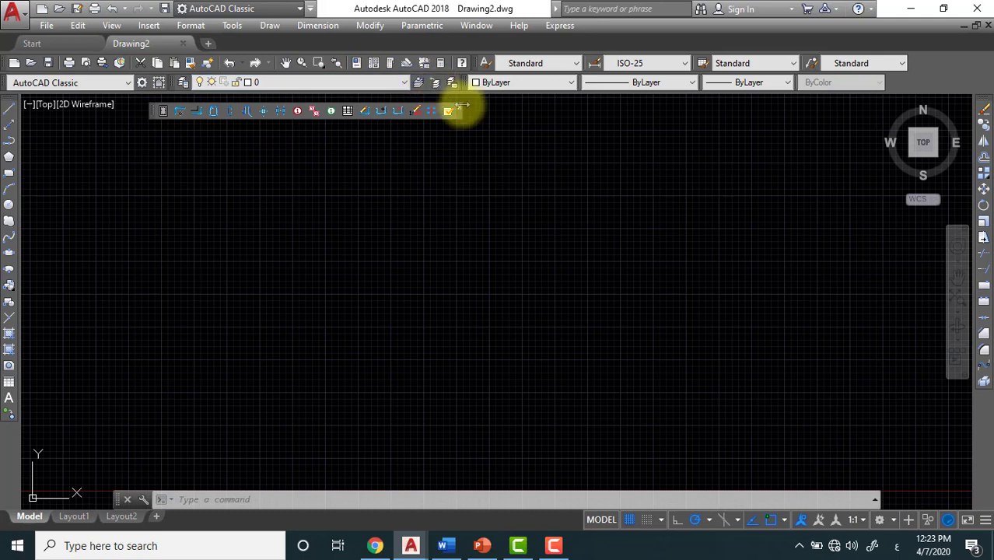
click(460, 110)
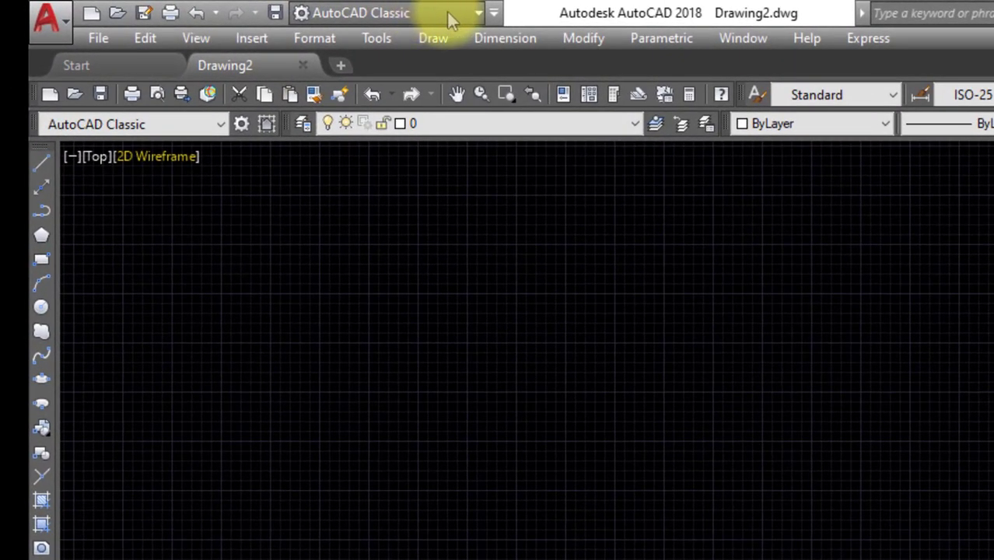
Return to the Drafting & Annotation workspace and close the floating toolbar.
click(449, 14)
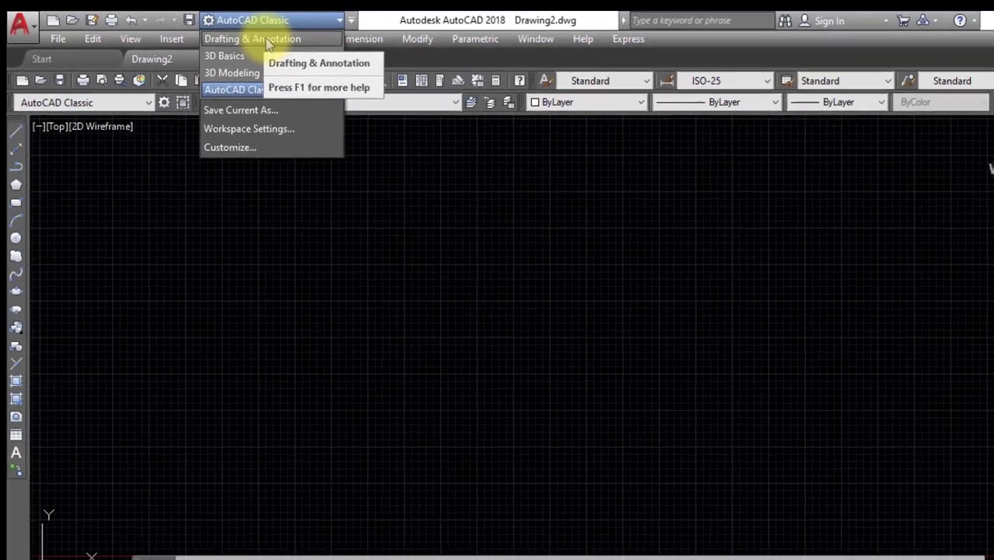
click(267, 41)
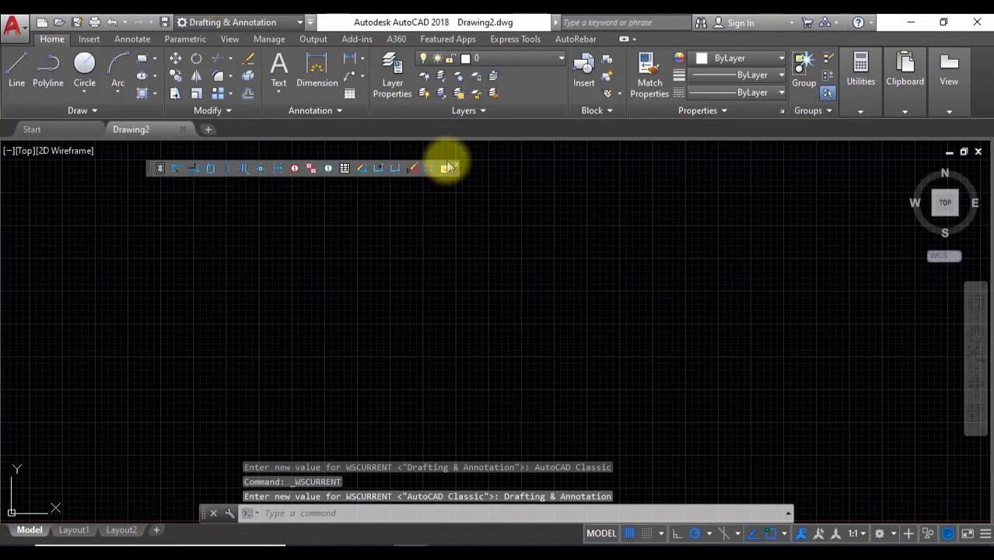
click(458, 168)
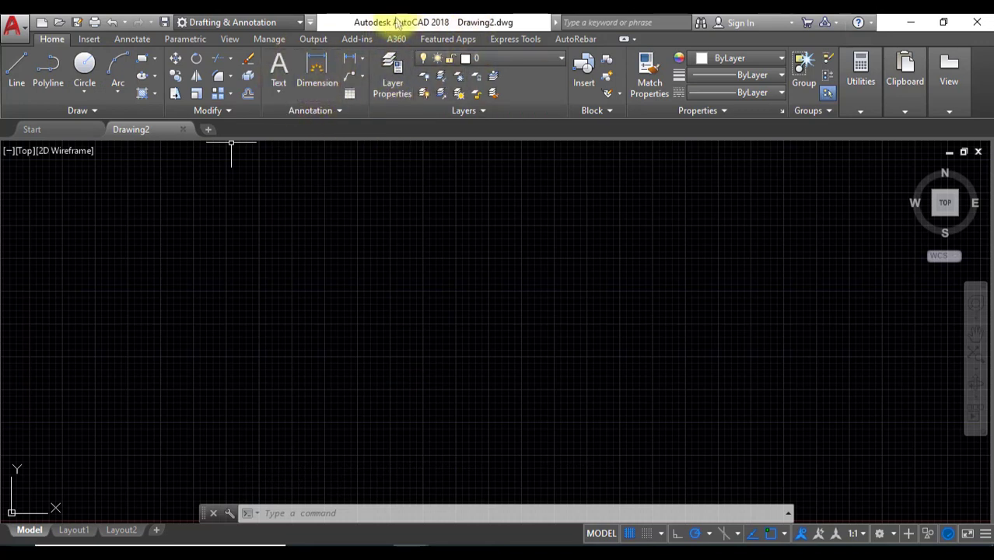
click(299, 23)
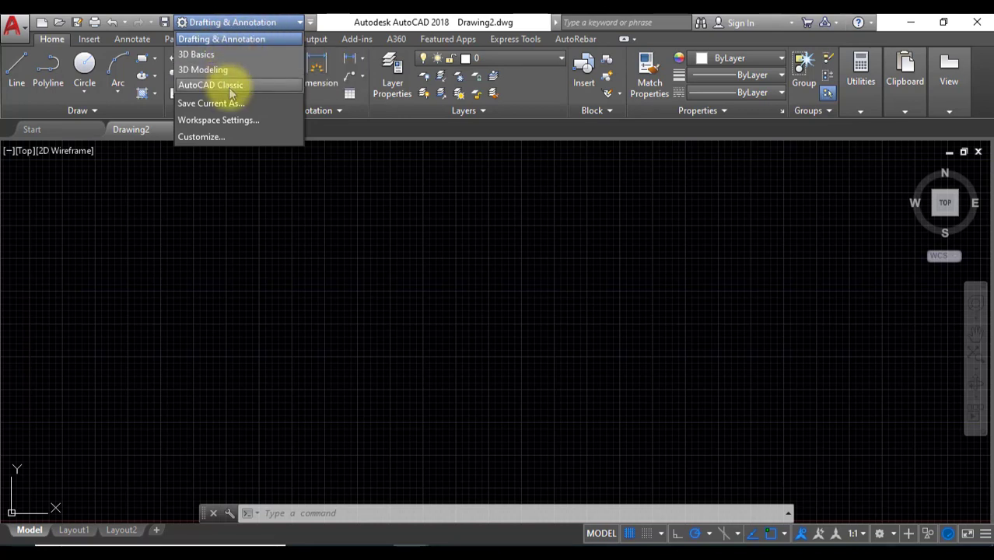
click(238, 39)
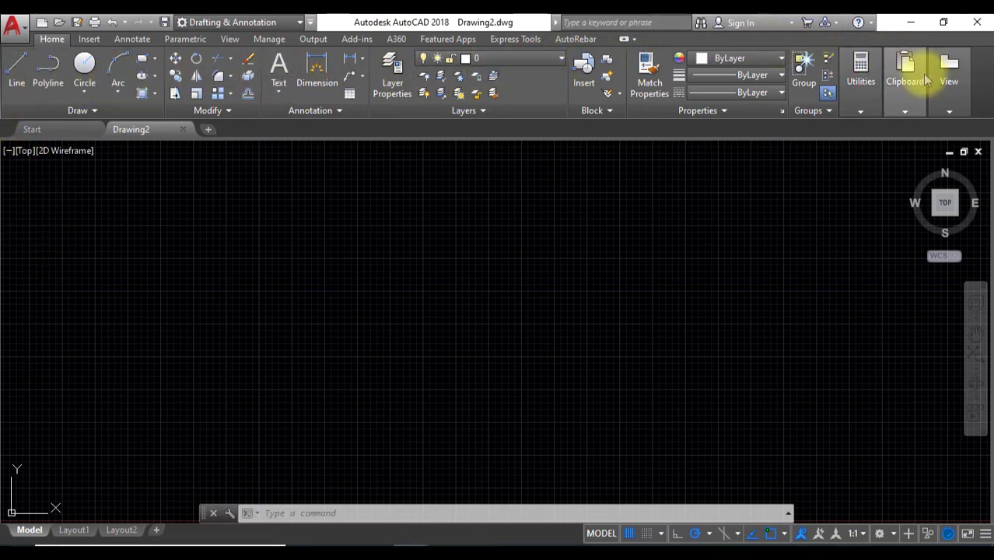
click(861, 73)
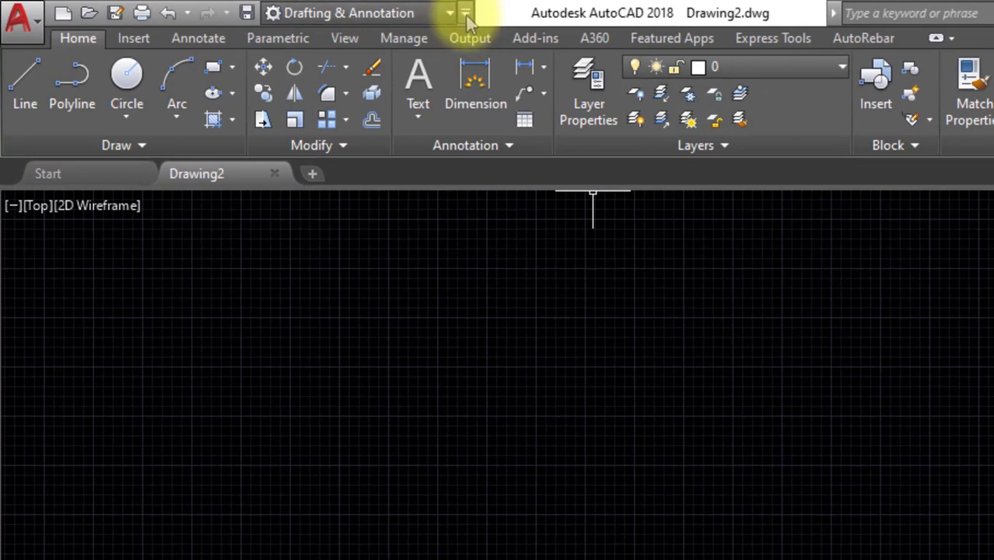
Turn on Show Menu Bar, then bring the Word table-of-contents document to the front.
click(465, 14)
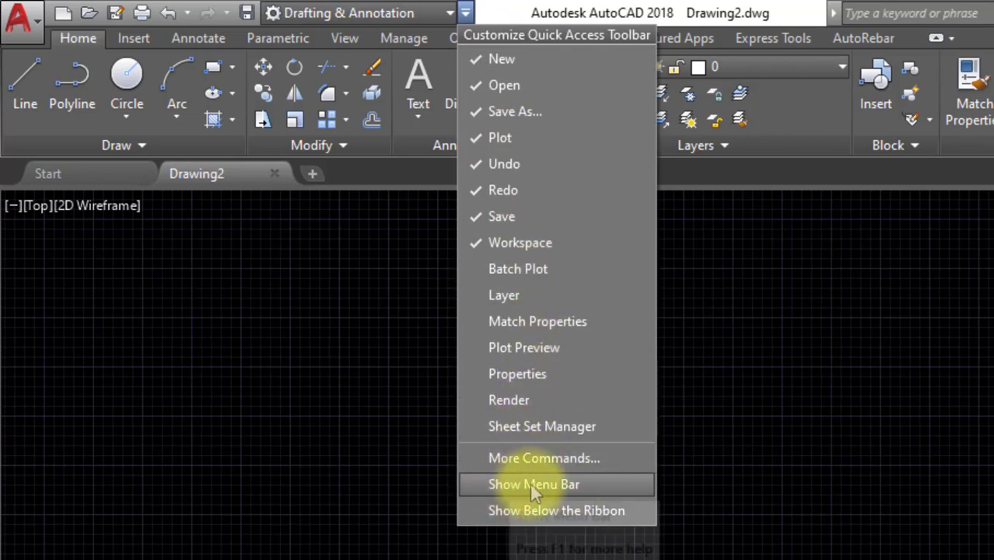
click(589, 486)
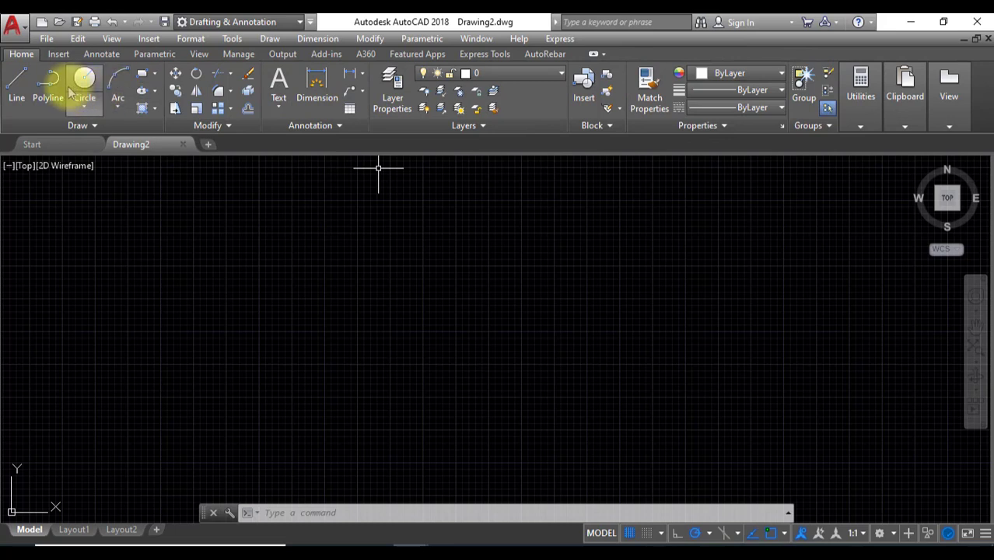
click(333, 182)
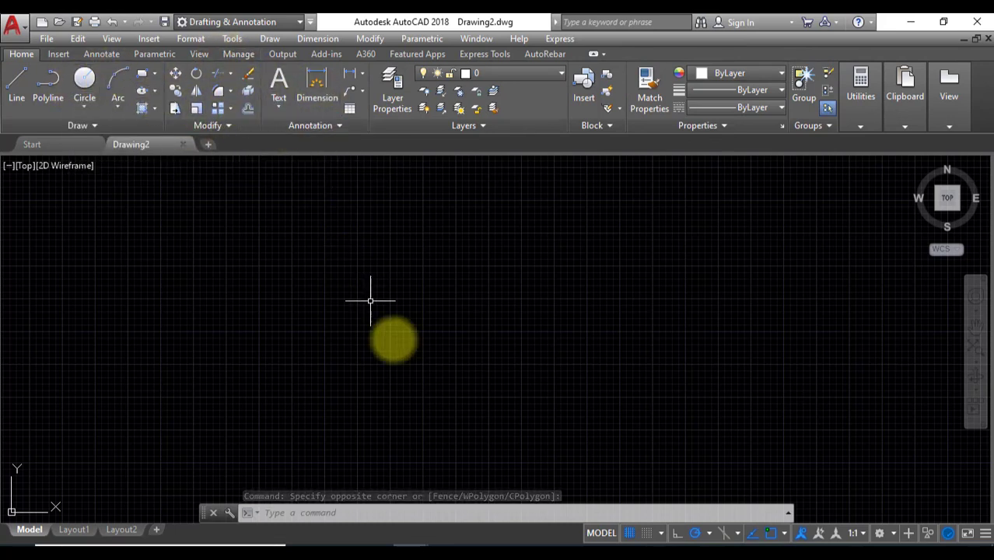
click(447, 544)
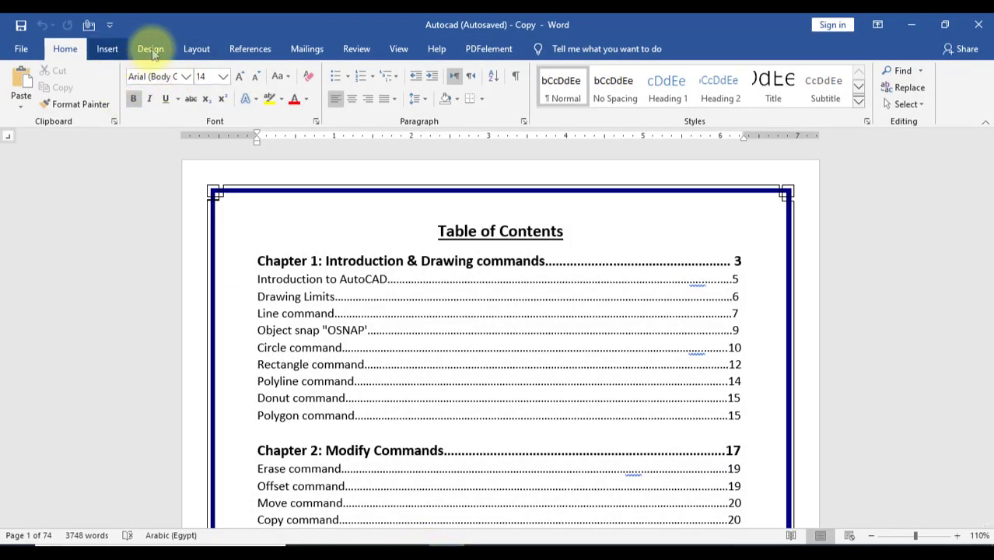
Look at Word's Insert and Home tabs, then switch to the 'Introduction - Copy' presentation.
click(107, 49)
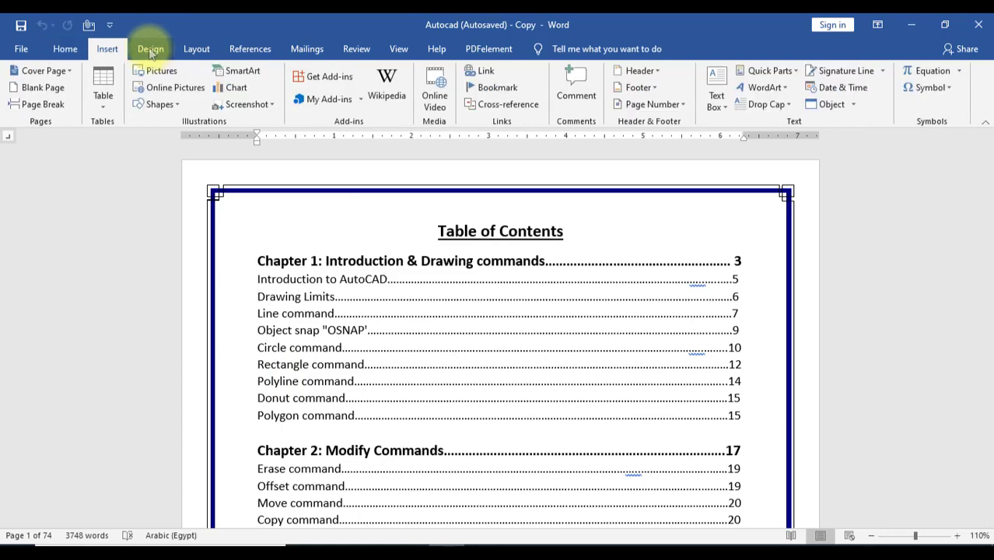
click(65, 50)
click(491, 542)
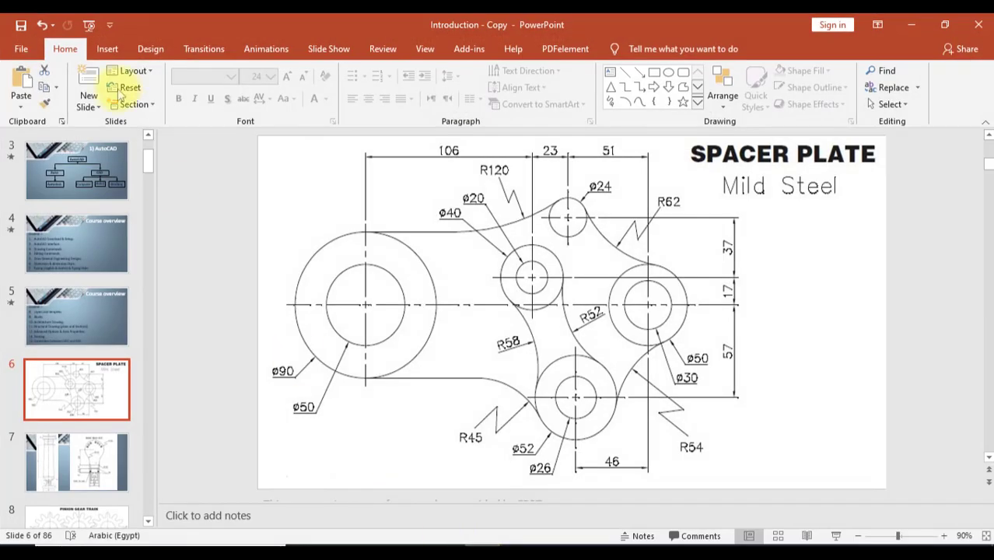
Minimize PowerPoint so AutoCAD's blank Drawing2 is in front again.
click(66, 51)
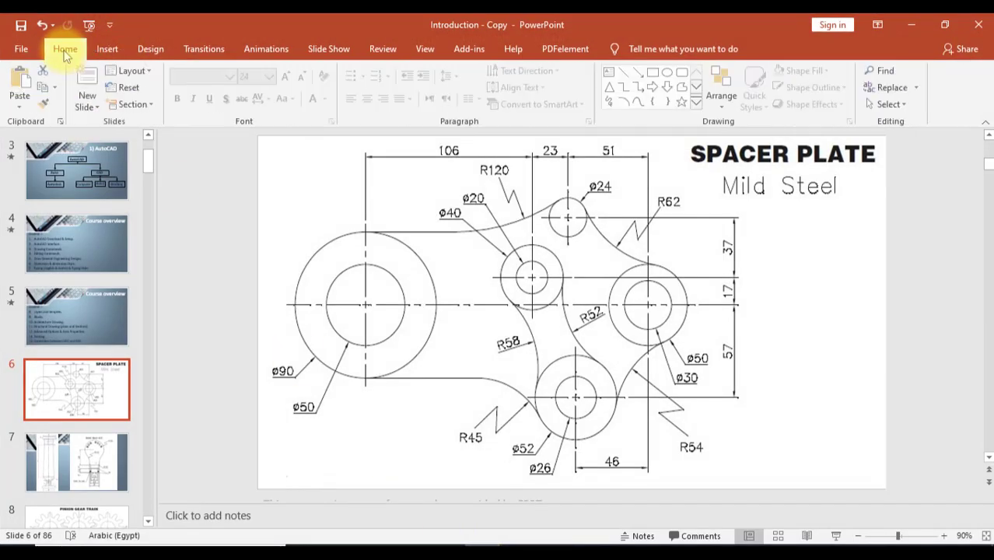
click(910, 24)
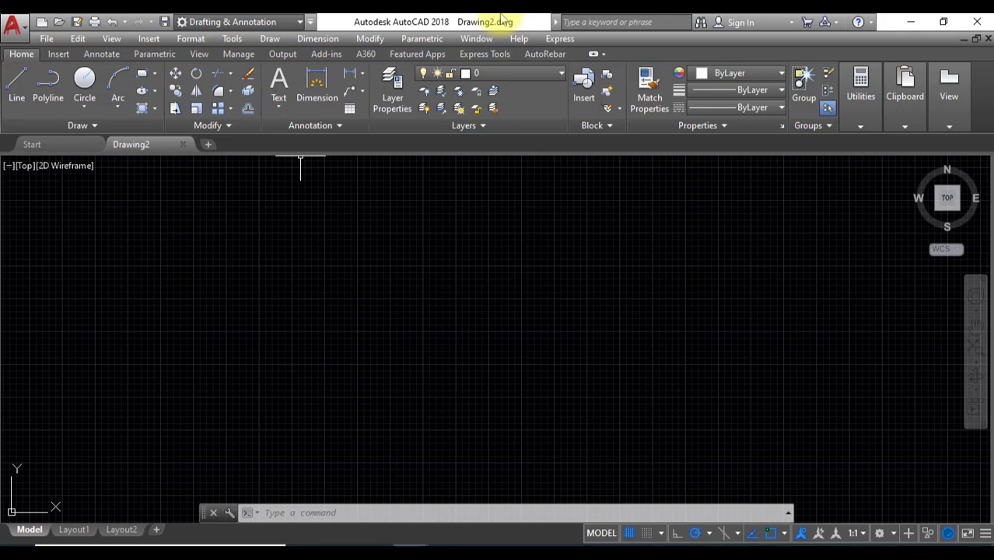
click(58, 53)
click(101, 54)
click(148, 54)
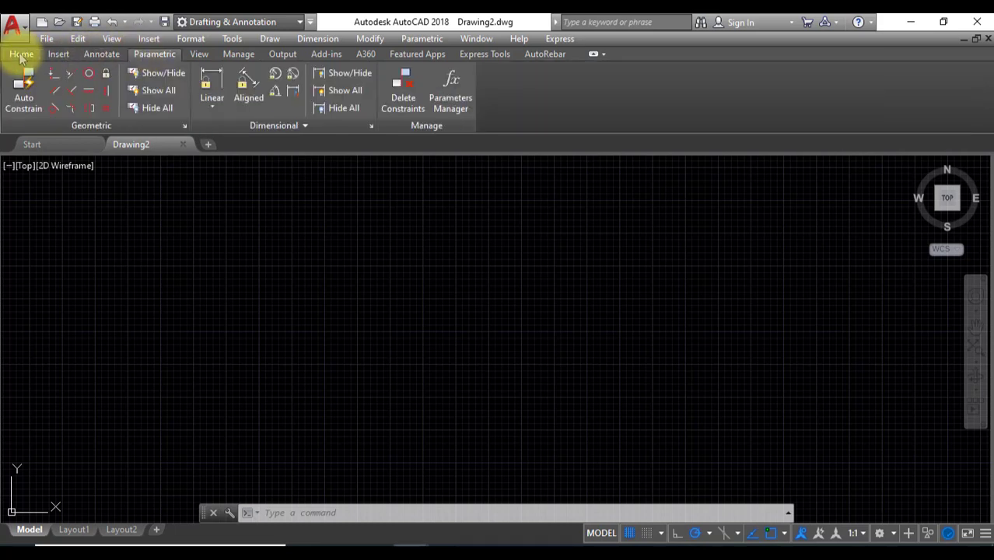
click(21, 55)
click(59, 54)
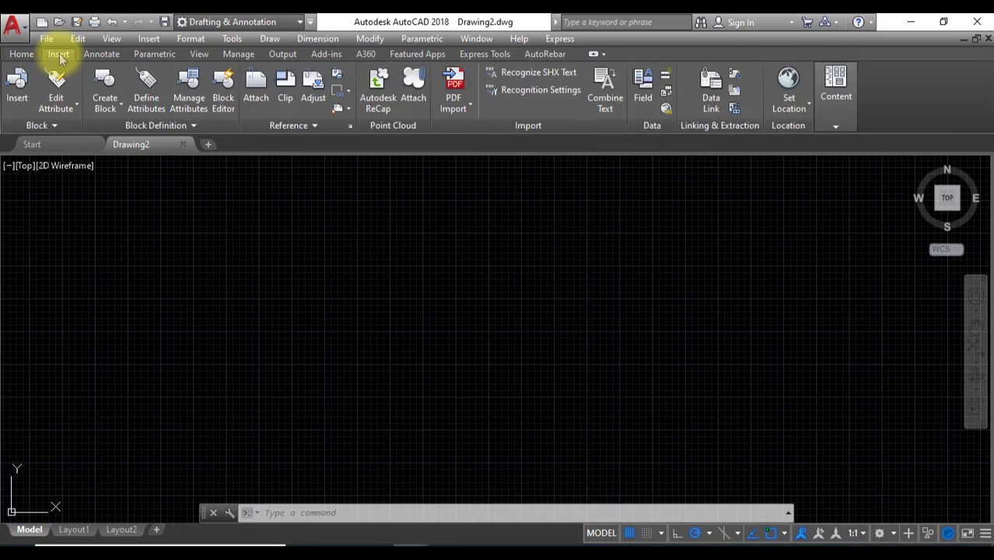
click(99, 54)
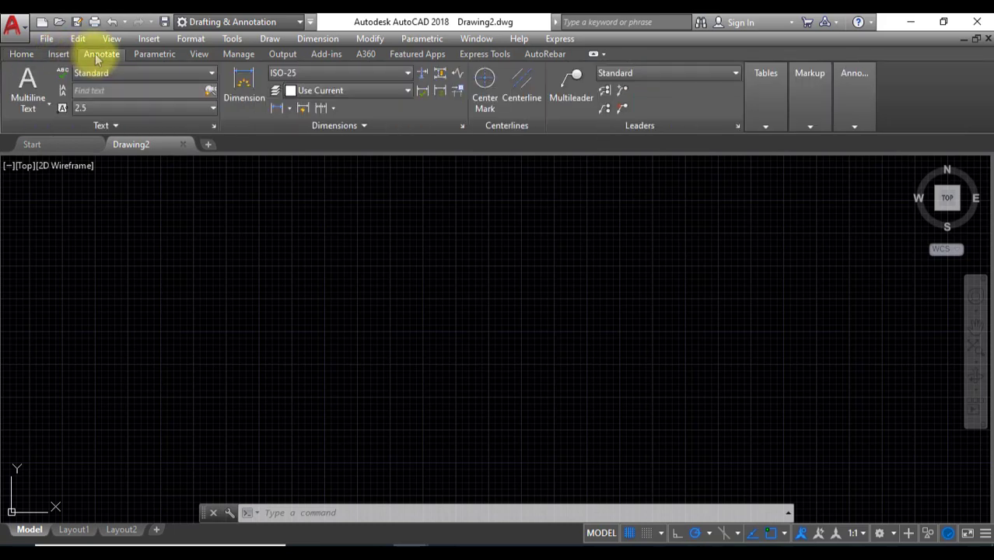
click(22, 54)
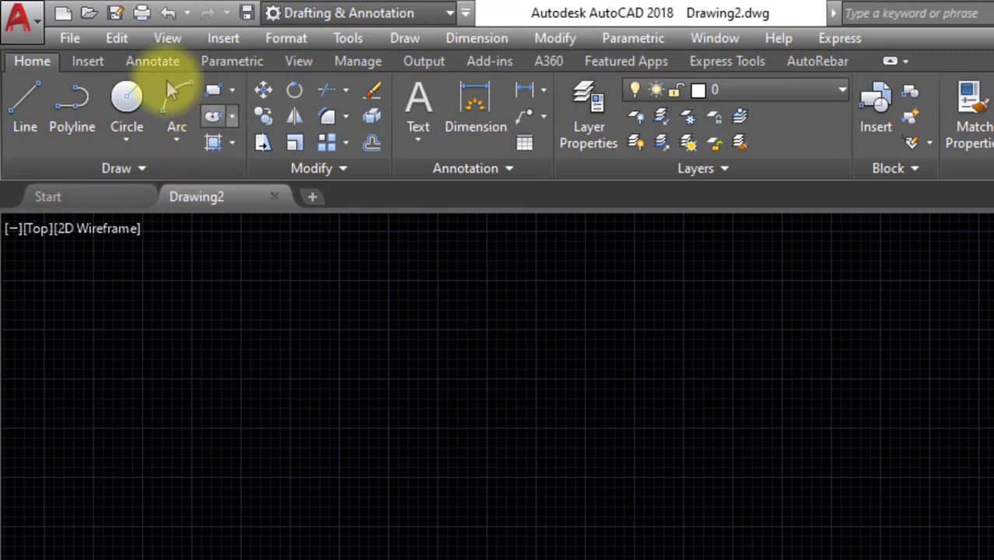
click(143, 168)
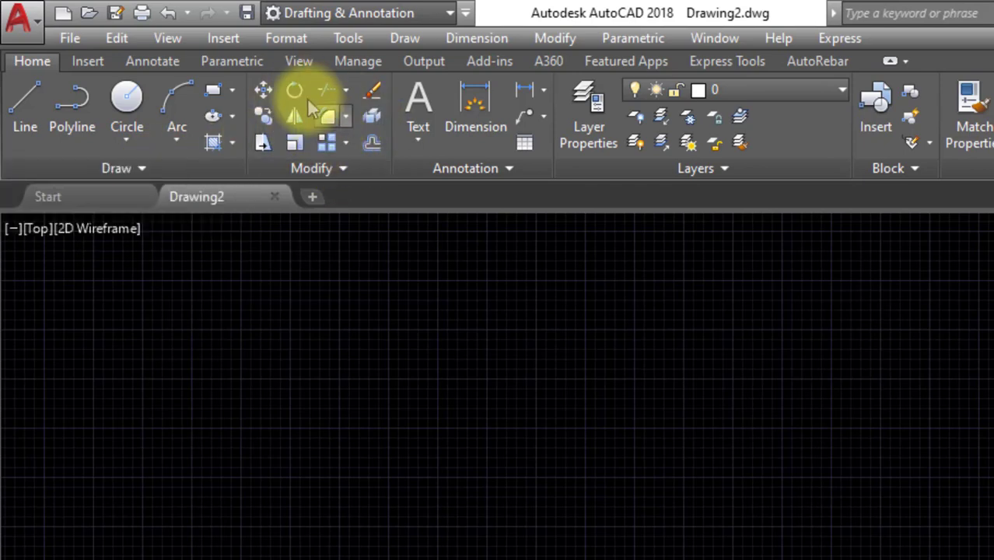
click(334, 169)
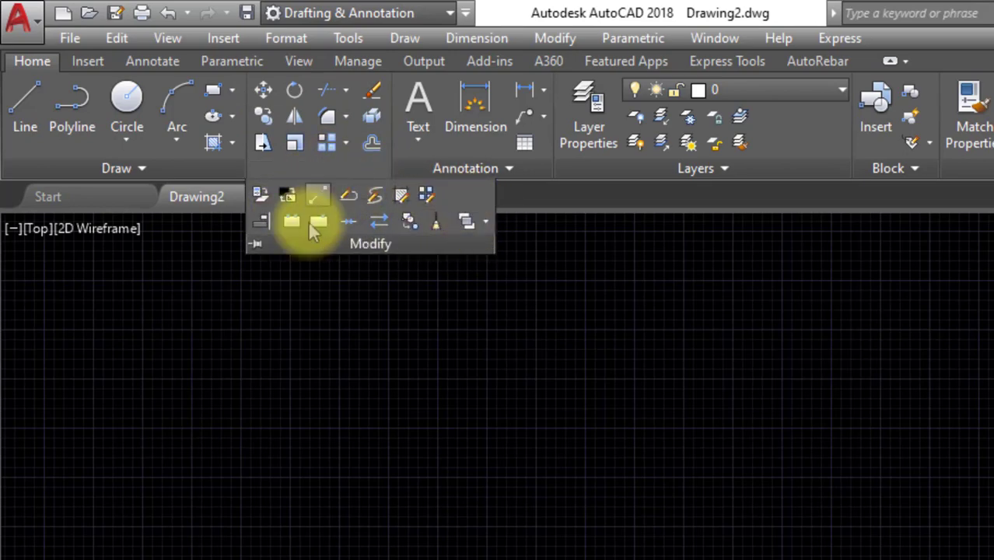
click(455, 330)
click(404, 360)
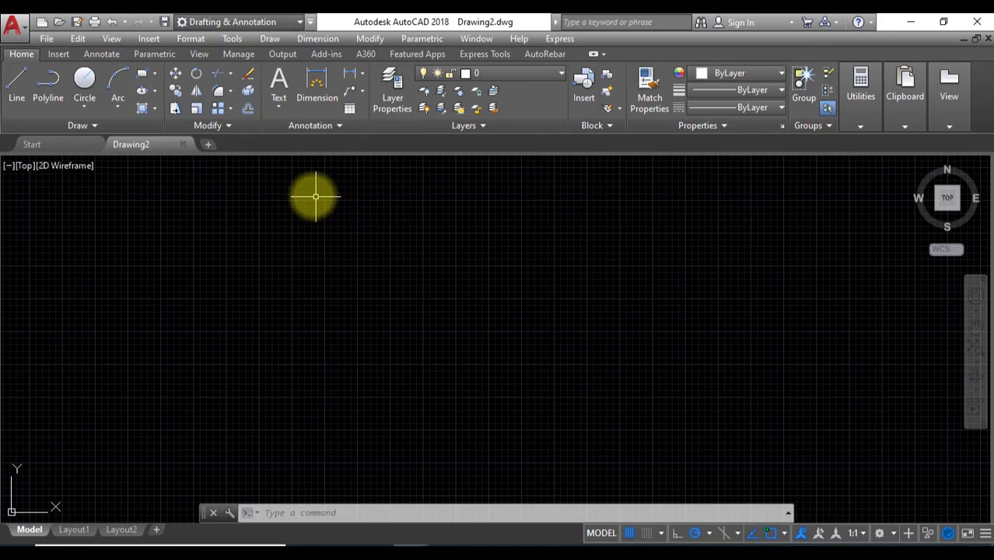
click(271, 26)
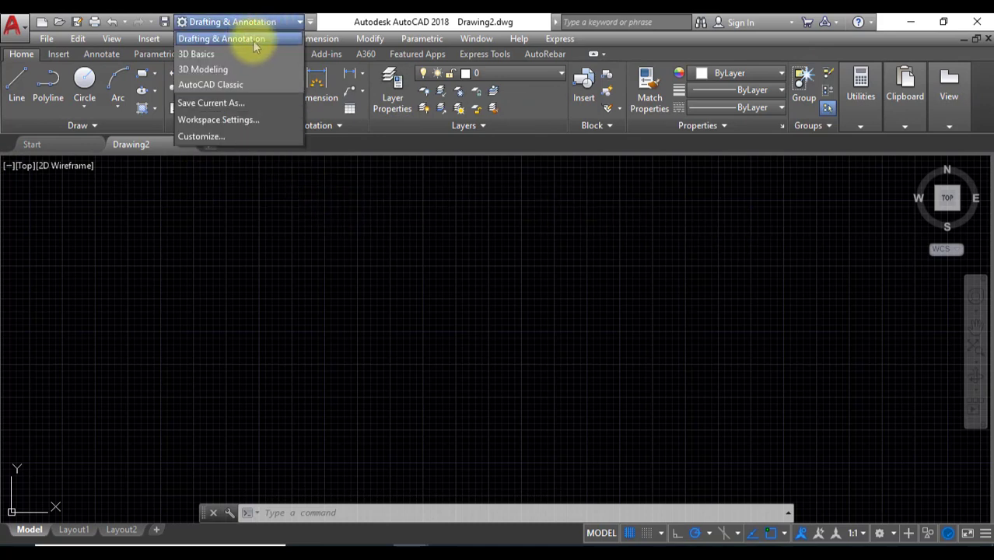
click(271, 25)
click(268, 24)
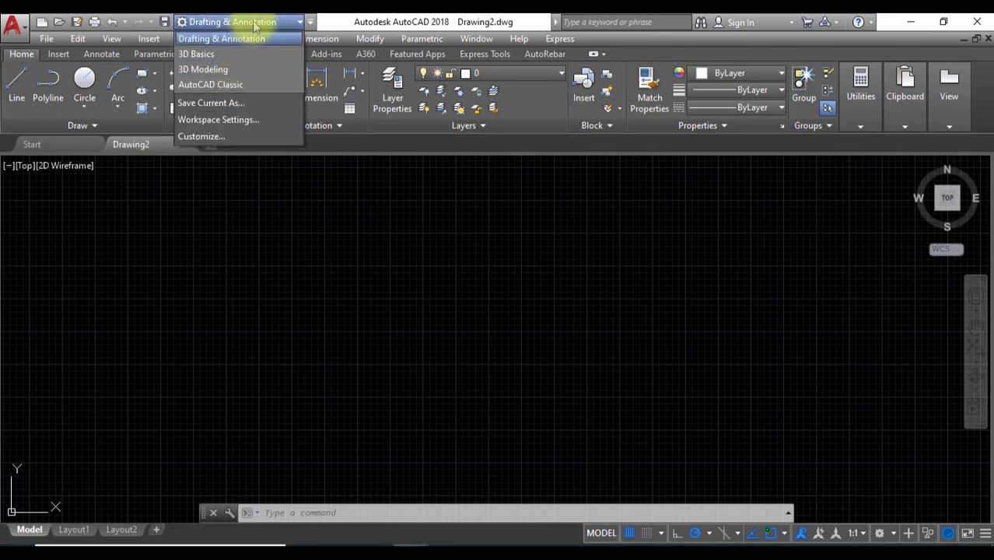
click(257, 25)
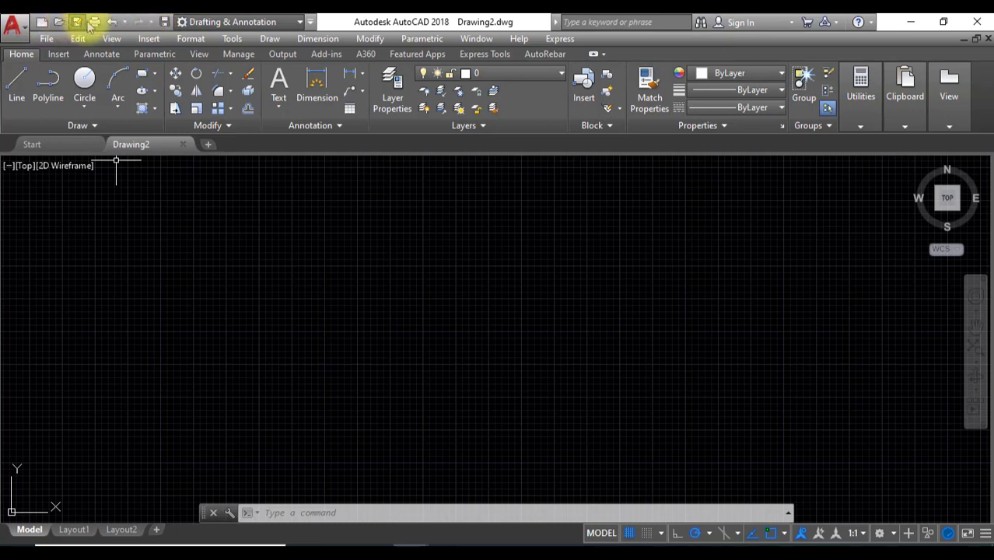
click(310, 21)
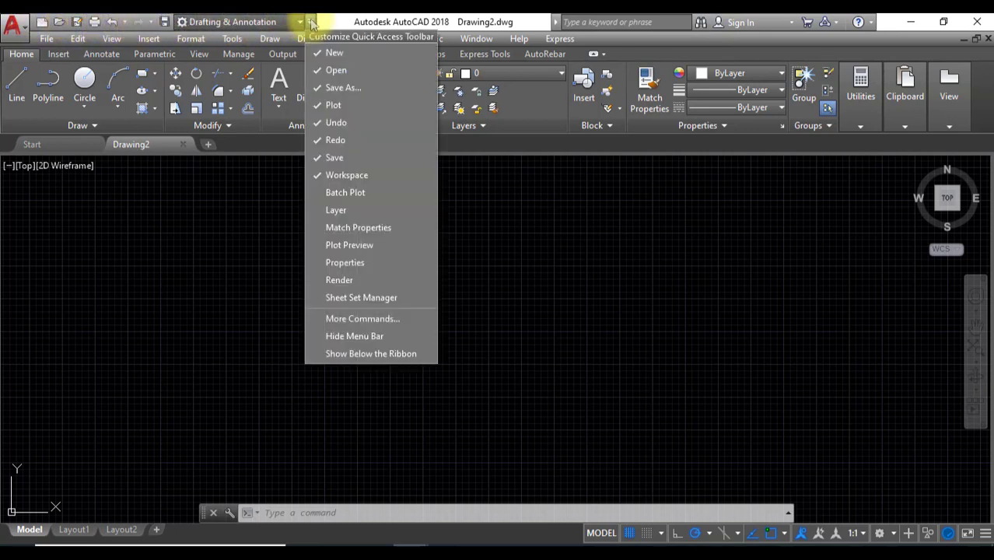
click(295, 25)
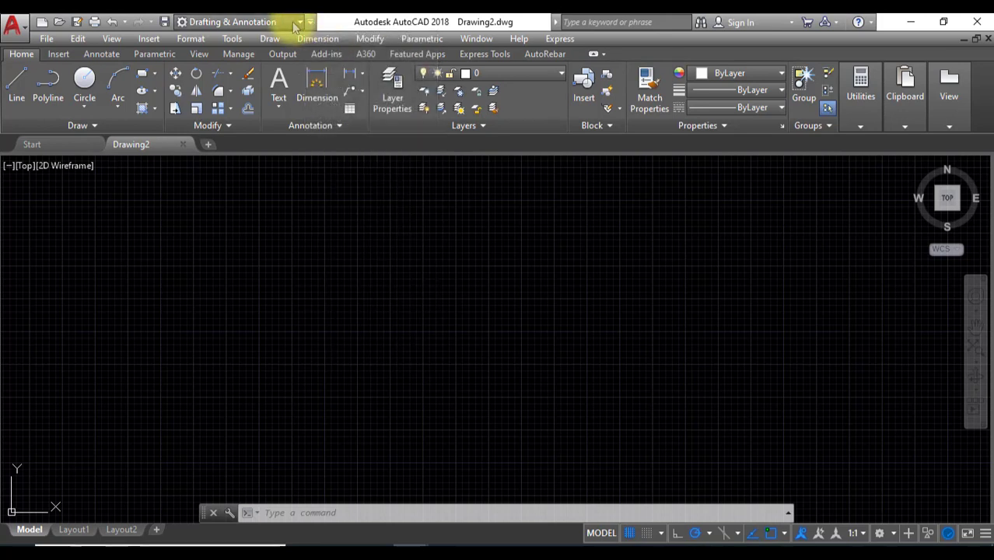
click(295, 25)
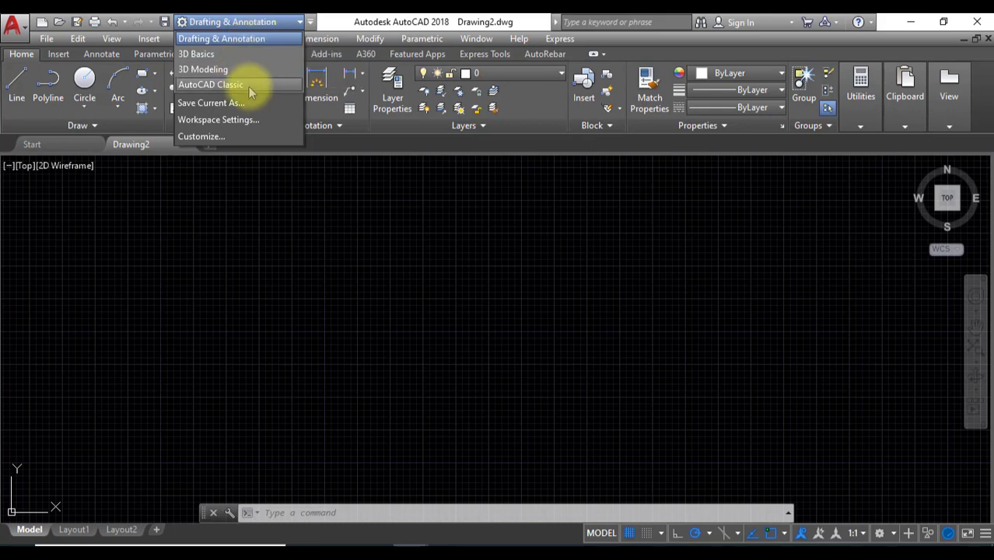
click(370, 27)
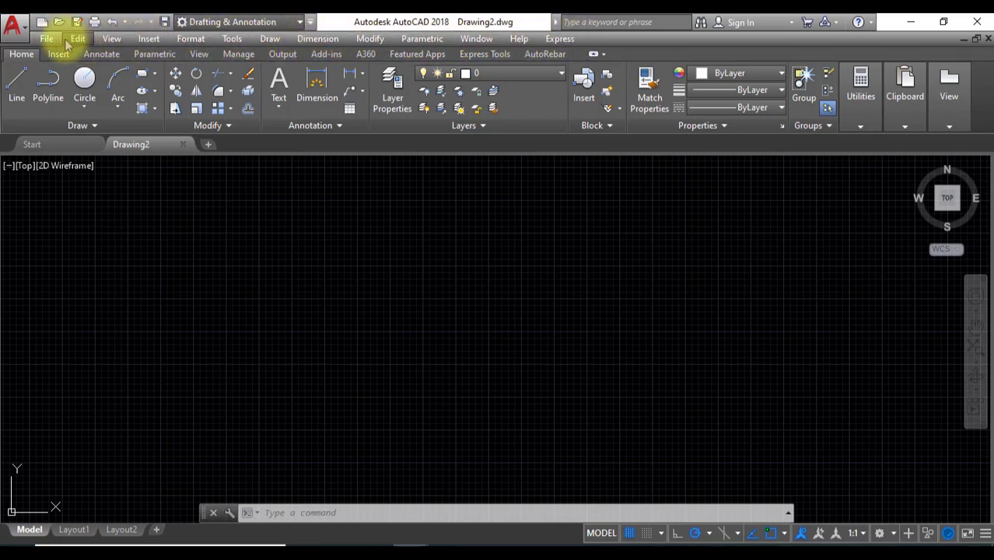
click(310, 22)
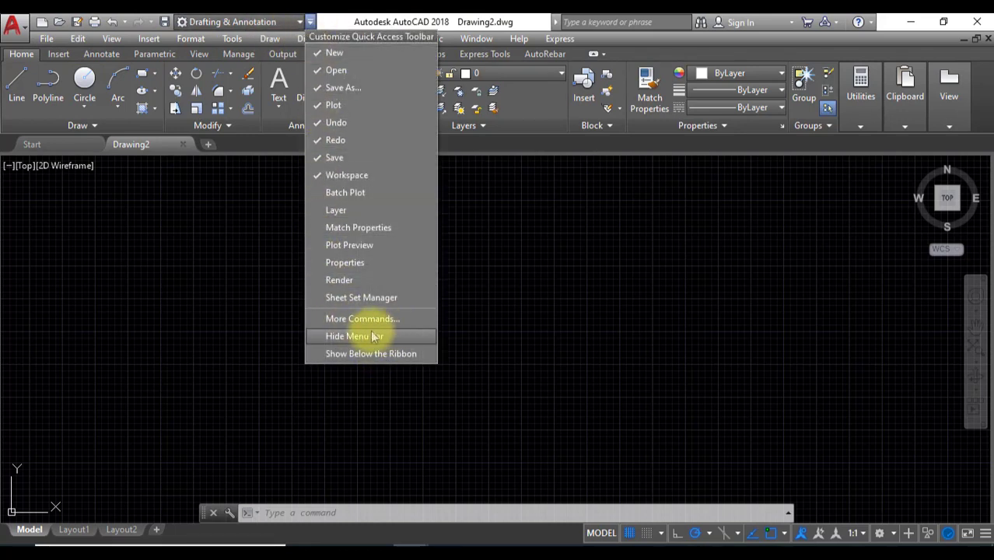
click(333, 343)
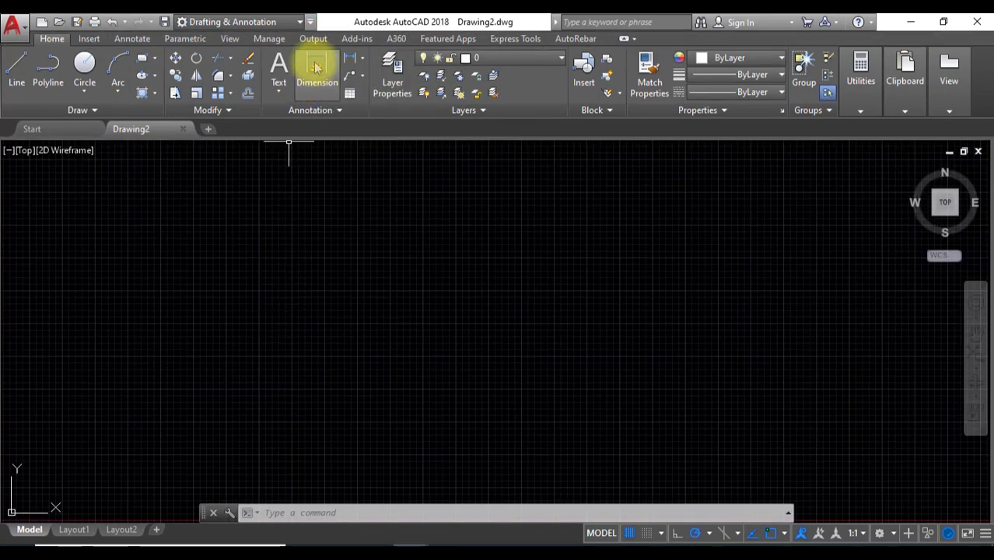
click(309, 21)
click(347, 333)
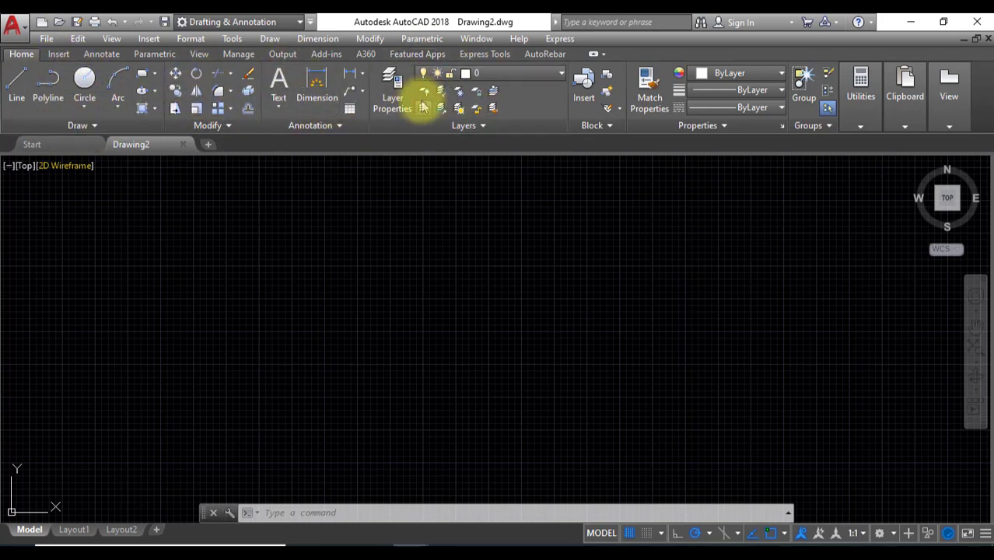
Expand and collapse the Draw panel's extra tools.
click(92, 128)
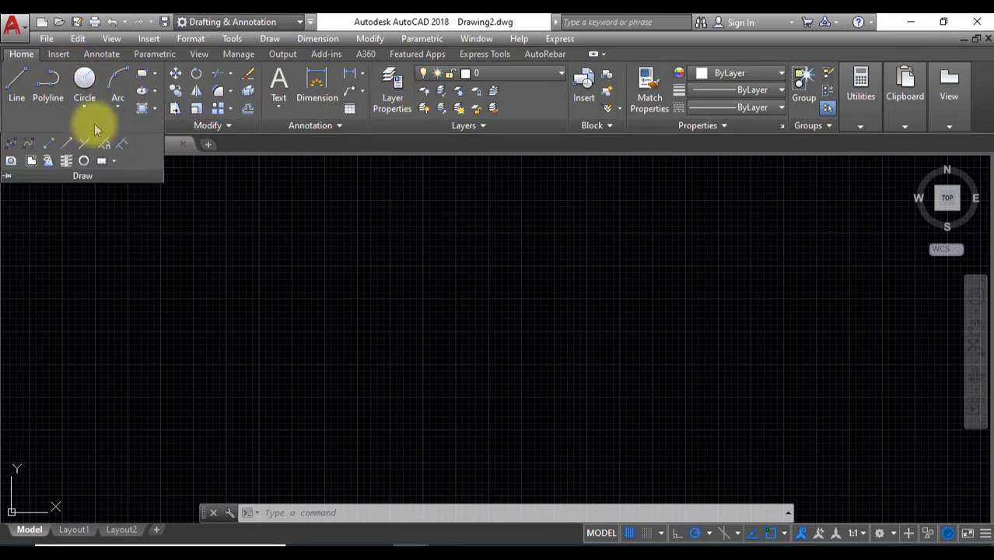
click(274, 172)
click(230, 189)
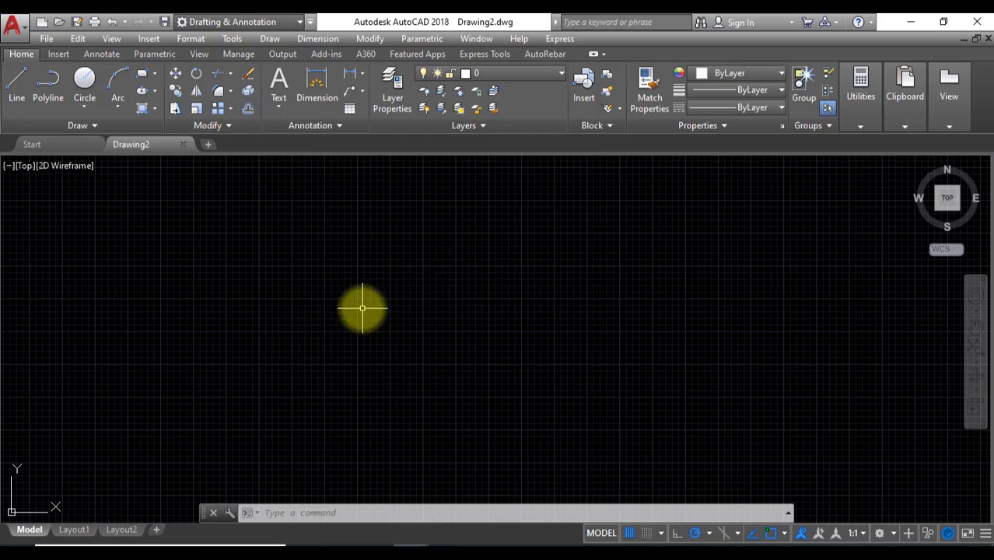
Zoom out and pan the empty drawing so the origin sits toward the lower left.
scroll(362, 308, down, 2)
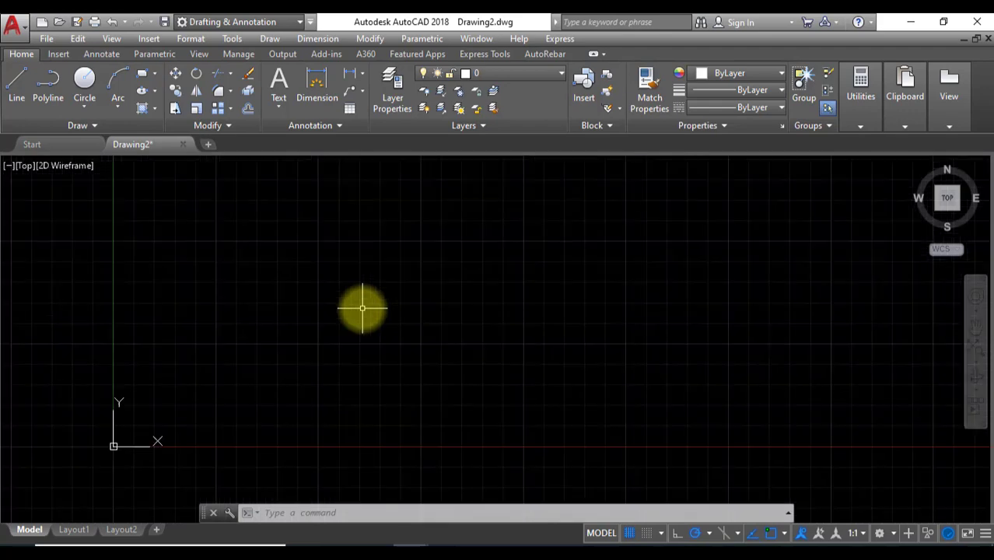
scroll(361, 309, down, 3)
scroll(362, 308, down, 3)
scroll(362, 309, down, 2)
scroll(361, 309, down, 2)
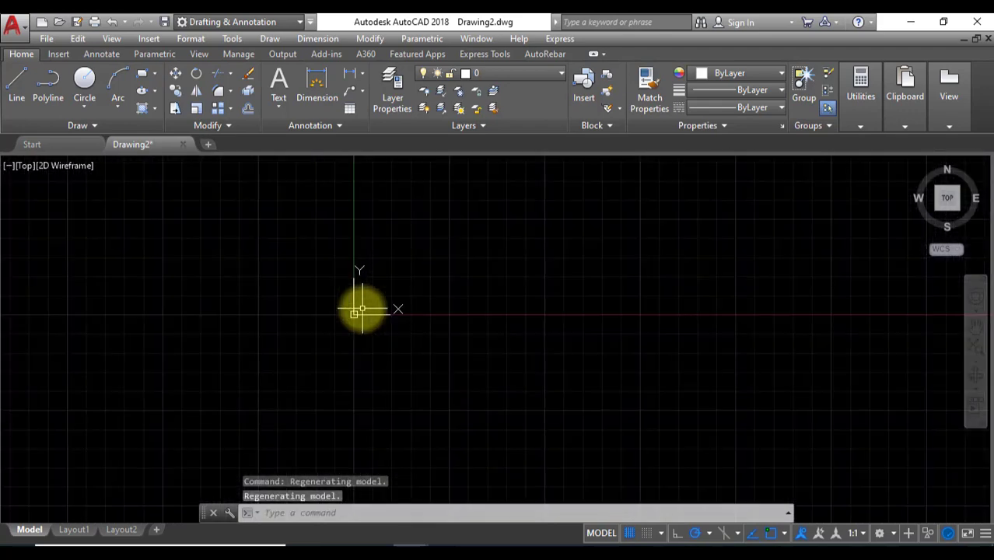
scroll(445, 297, down, 2)
mouse_move(446, 297)
middle_down()
mouse_move(439, 315)
mouse_move(348, 359)
mouse_move(285, 197)
mouse_move(264, 315)
mouse_move(244, 293)
mouse_move(451, 266)
mouse_move(204, 315)
mouse_move(164, 313)
mouse_move(179, 298)
middle_up()
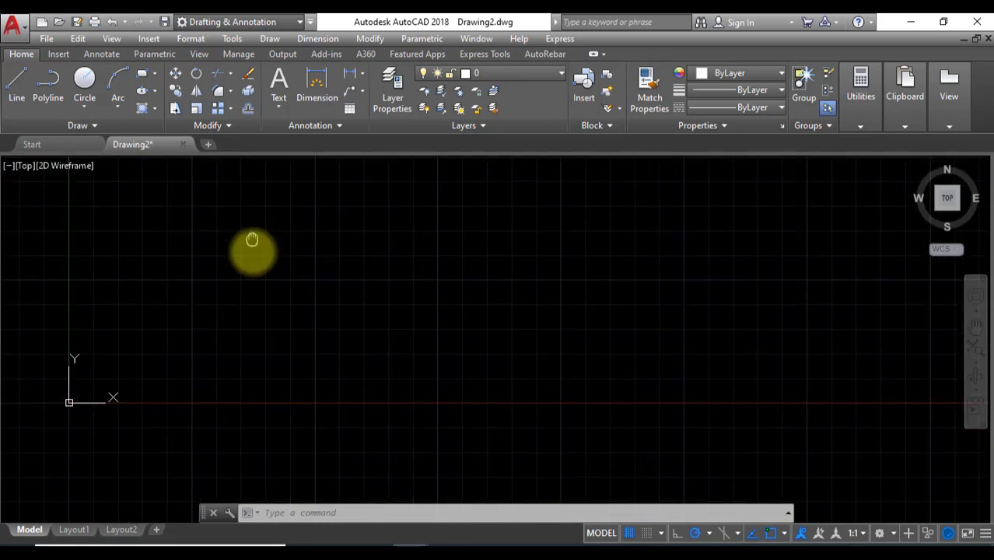
middle_drag(255, 241, 248, 282)
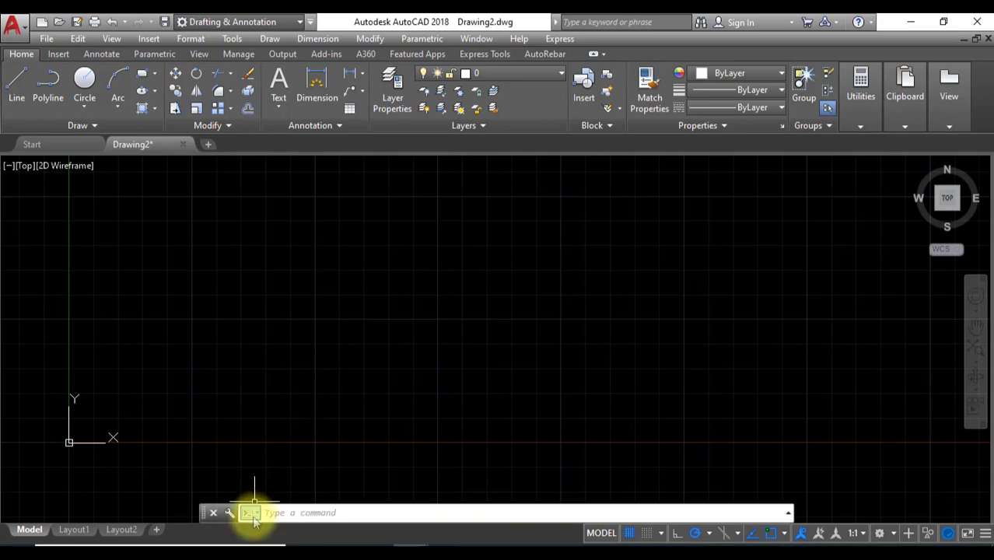
Float the command line, dock it at the top, then dock it back along the bottom.
drag(204, 515, 159, 515)
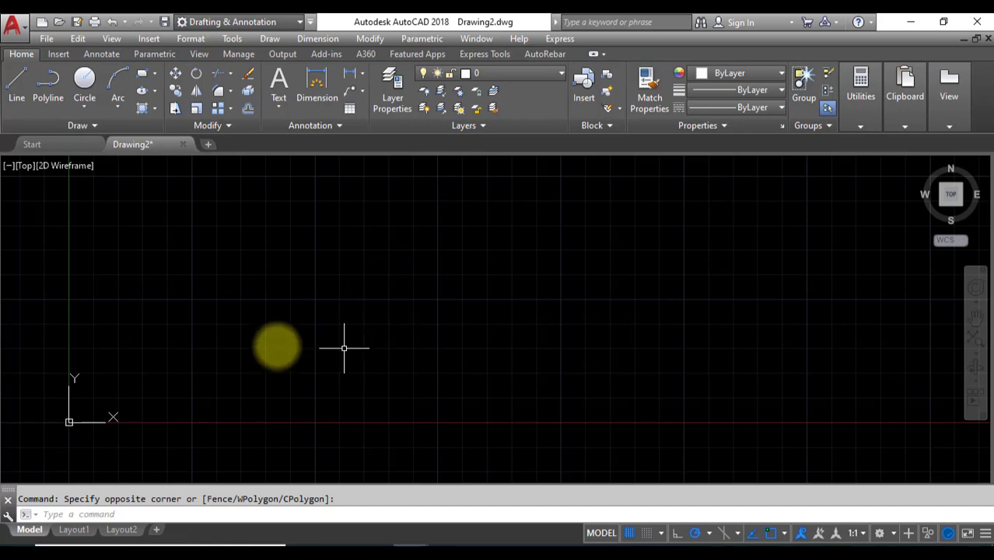
mouse_move(11, 495)
mouse_down()
mouse_move(40, 459)
mouse_move(25, 521)
mouse_move(23, 511)
mouse_up()
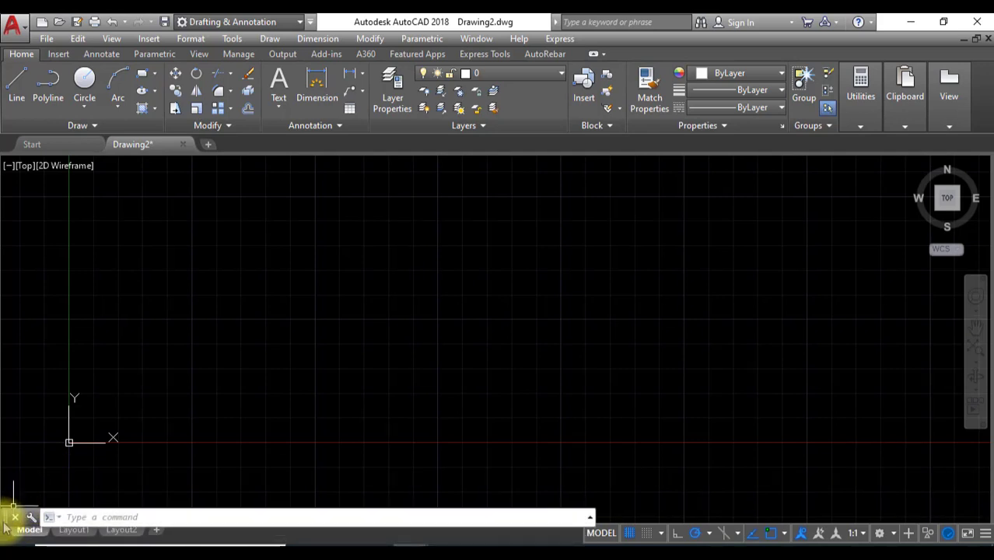
mouse_move(11, 517)
mouse_down()
mouse_move(11, 491)
mouse_move(22, 519)
mouse_move(39, 91)
mouse_up()
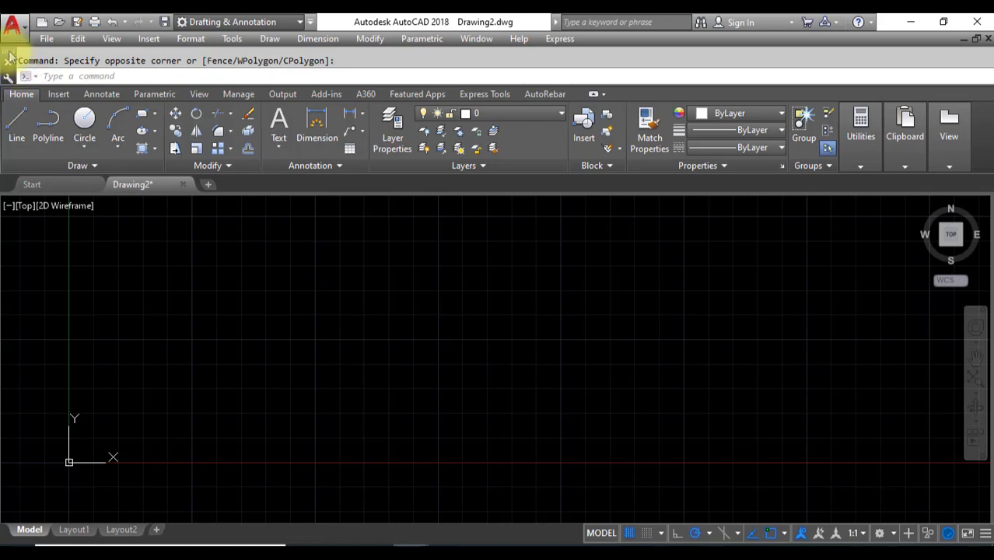
mouse_move(9, 59)
mouse_down()
mouse_move(73, 272)
mouse_move(144, 213)
mouse_move(156, 242)
mouse_up()
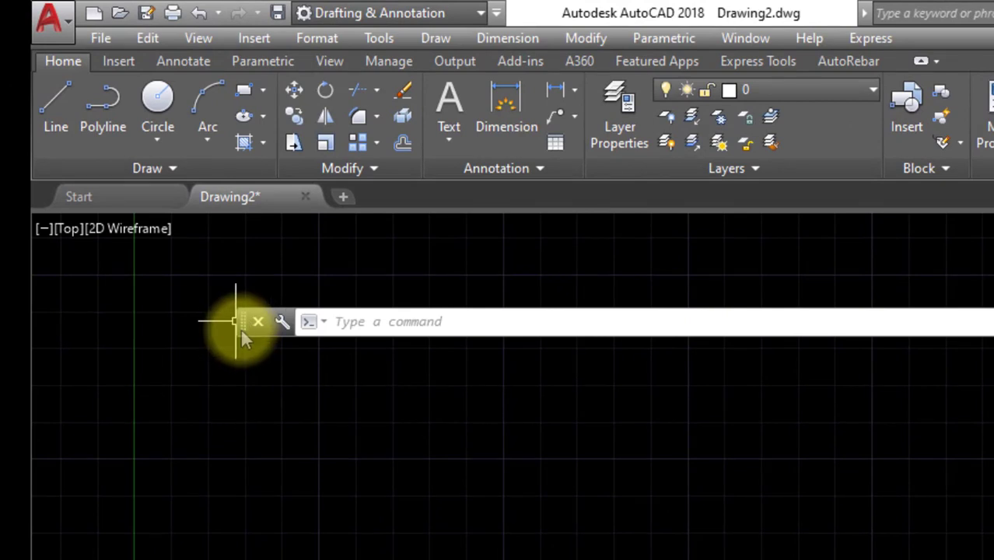
mouse_move(240, 328)
mouse_down()
mouse_move(31, 225)
mouse_move(51, 116)
mouse_move(82, 103)
mouse_up()
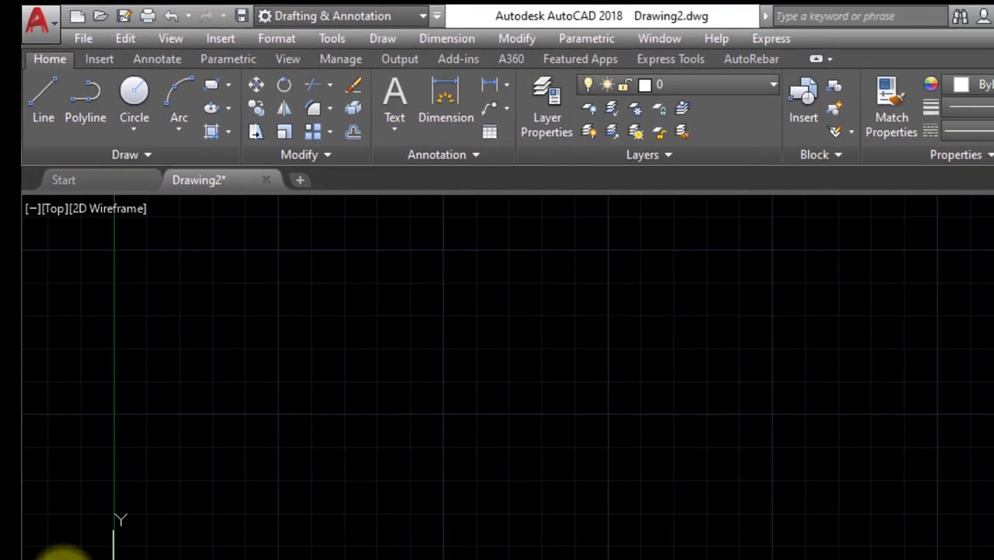
mouse_move(45, 69)
mouse_down()
mouse_move(4, 517)
mouse_move(13, 62)
mouse_up()
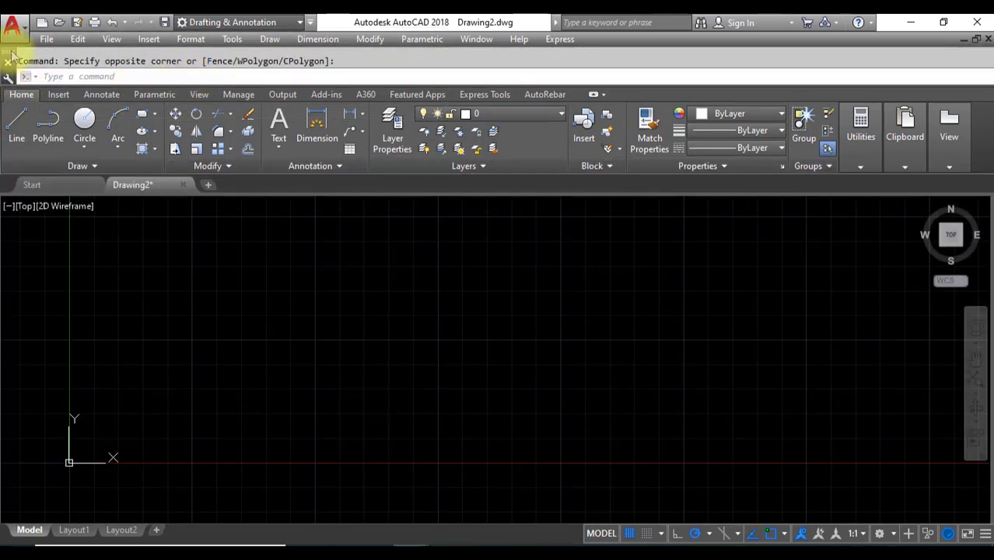
drag(10, 69, 195, 323)
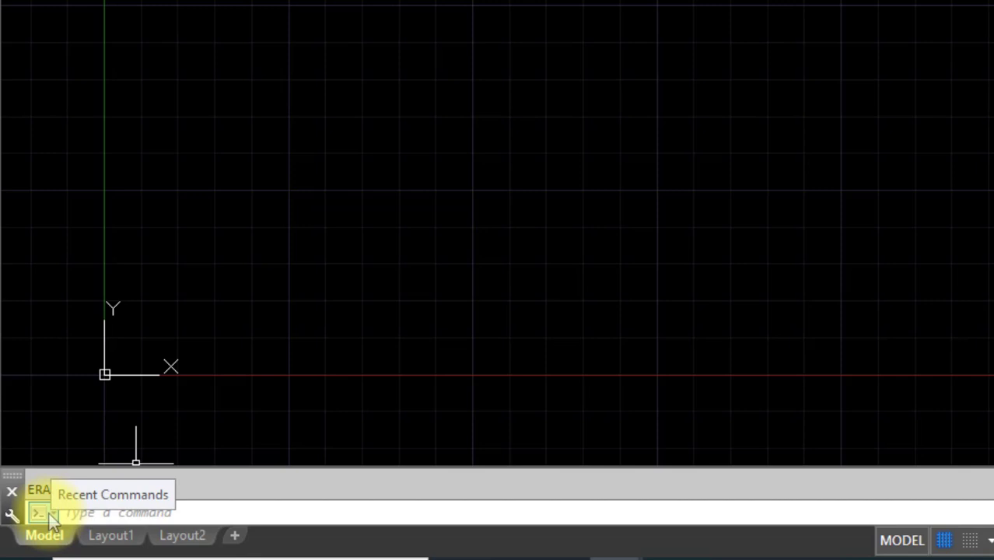
Check the Recent Commands list, close it, and pan the origin to the lower-left corner.
click(51, 517)
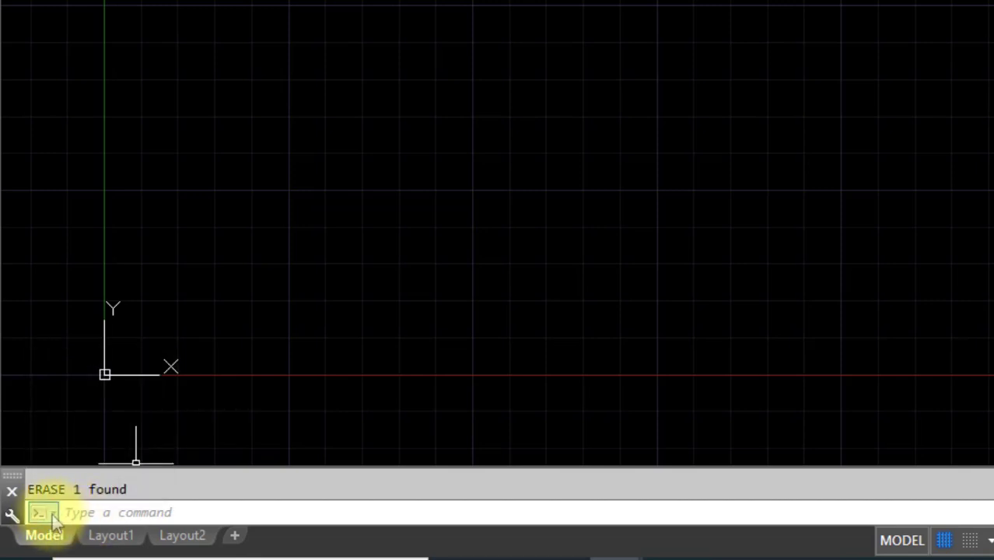
click(49, 516)
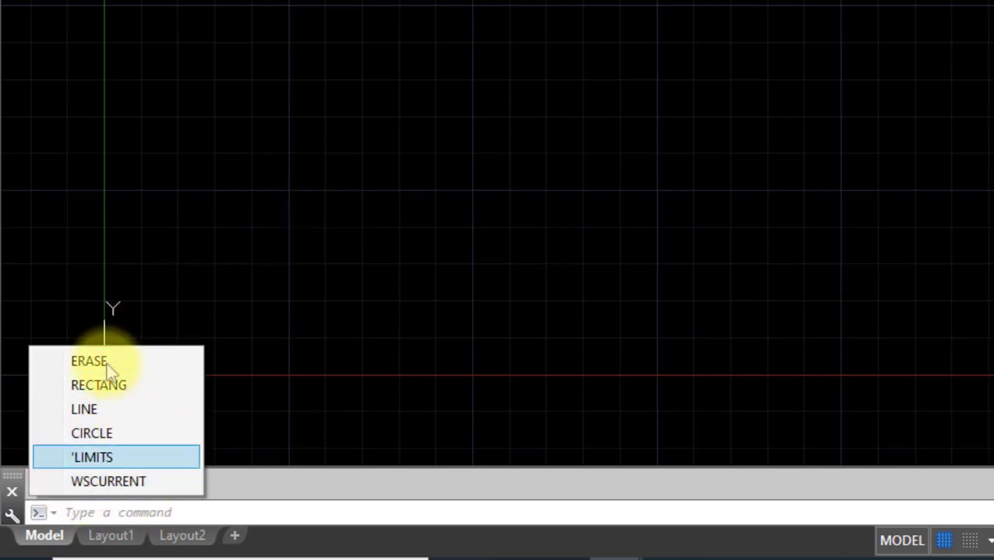
click(308, 224)
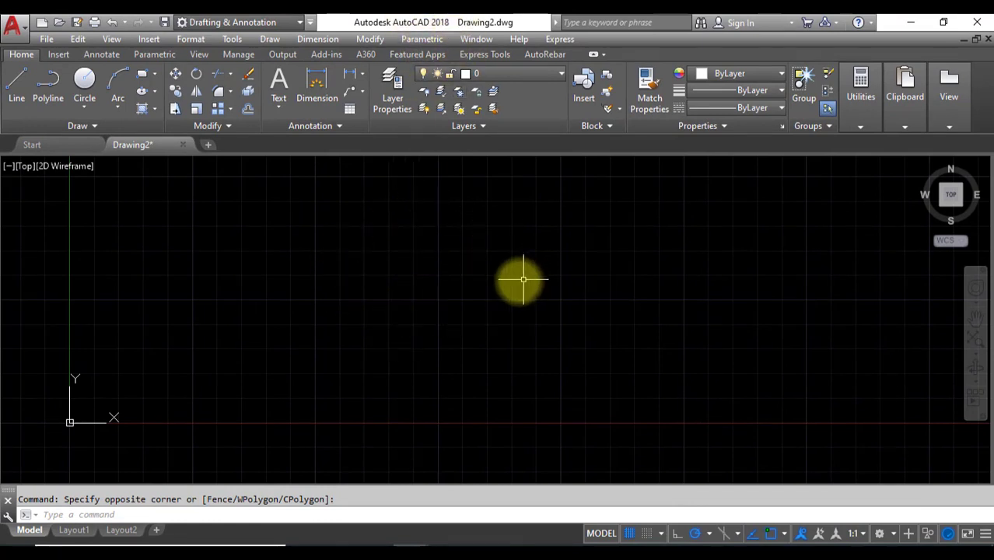
middle_drag(455, 262, 373, 255)
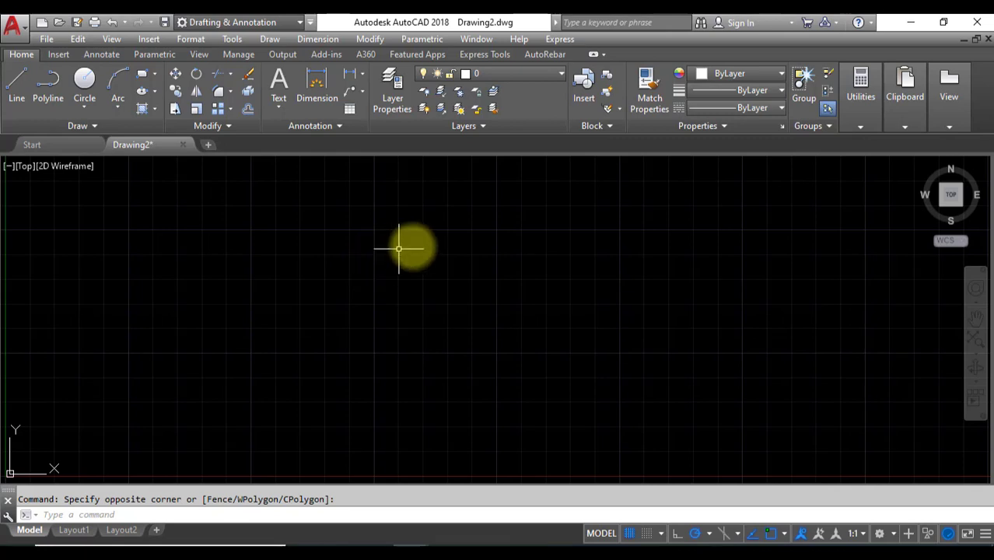